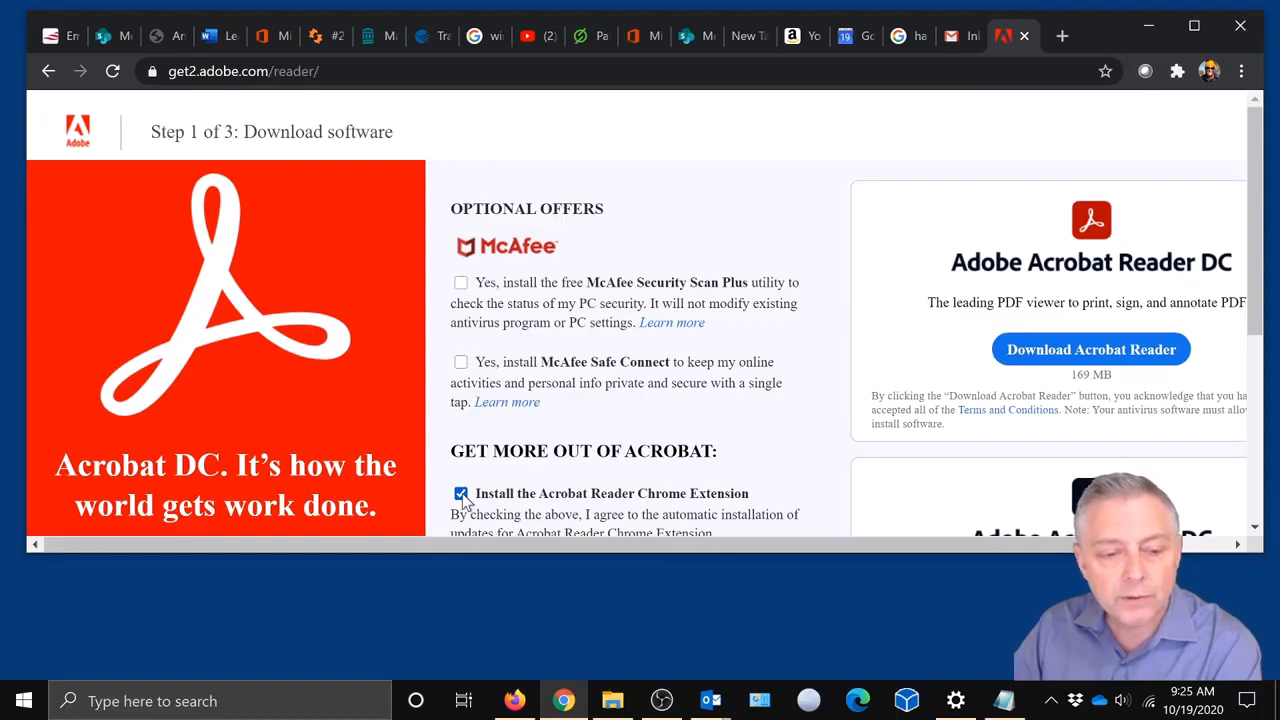
Download Acrobat Reader in Chrome with the Acrobat Reader Chrome Extension option unticked.
{"action": "left_click", "coordinate": [461, 493]}
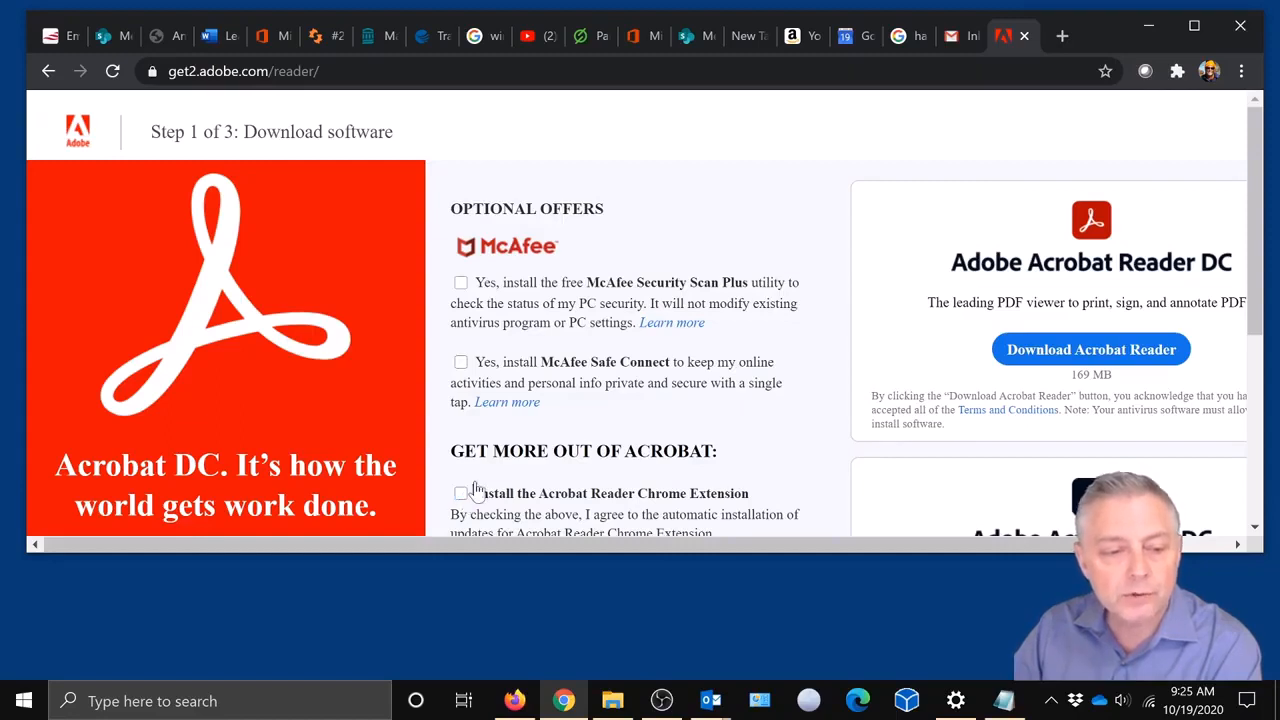
{"action": "left_click", "coordinate": [1103, 352]}
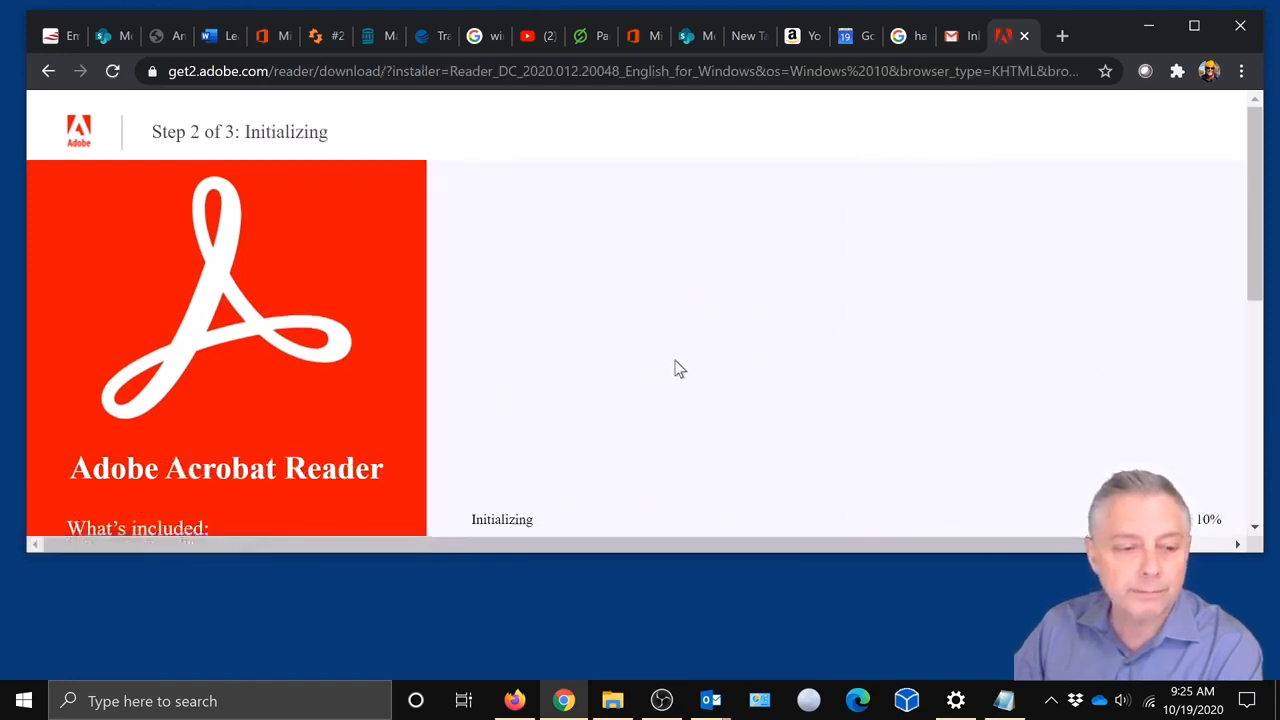
{"action": "left_click_drag", "start_coordinate": [1258, 212], "coordinate": [1260, 237]}
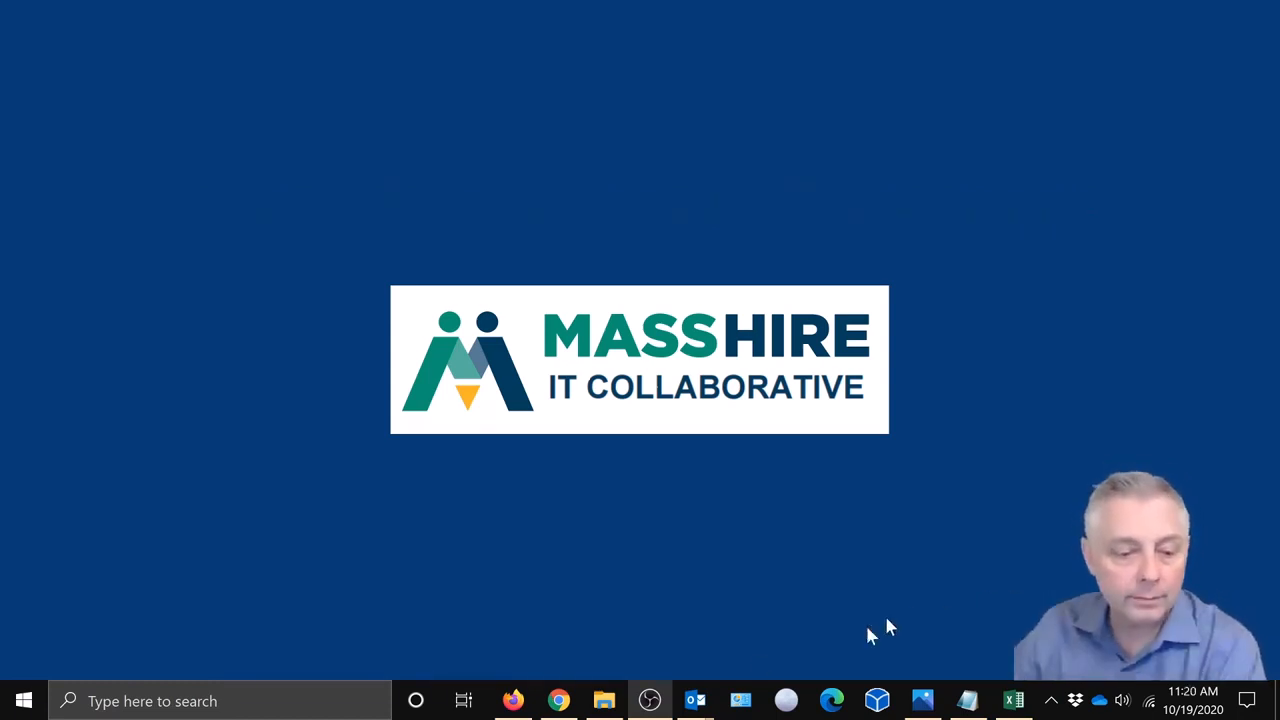
Open the Career Center Form email in Gmail and download its RESEA CAP Form PDF attachment.
{"action": "left_click", "coordinate": [560, 615]}
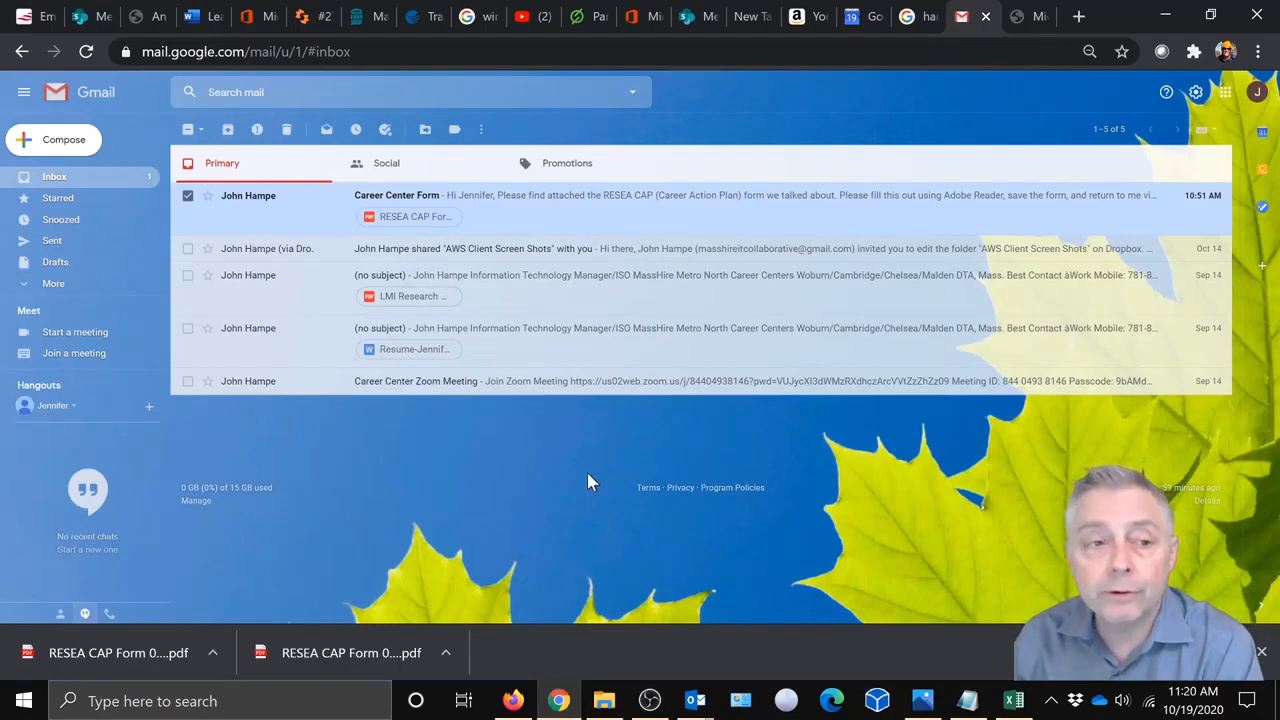
{"action": "left_click", "coordinate": [490, 215]}
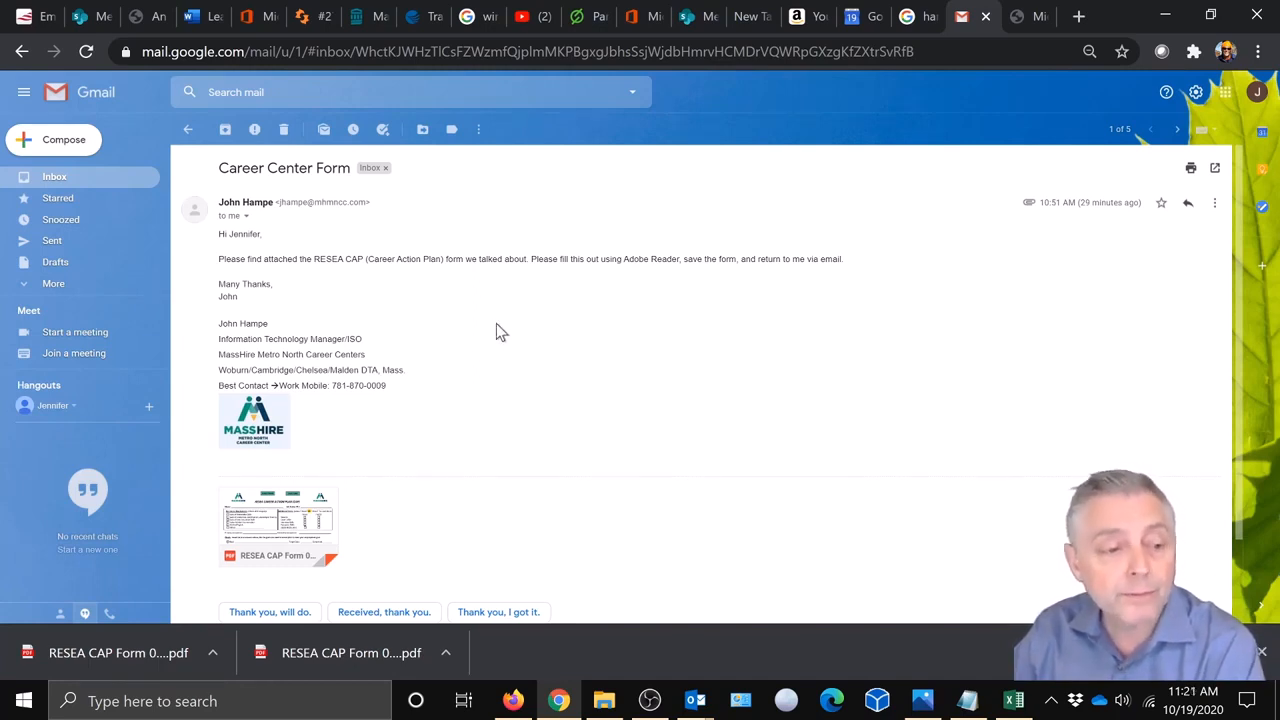
{"action": "scroll", "coordinate": [540, 427], "scroll_direction": "down", "scroll_amount": 1}
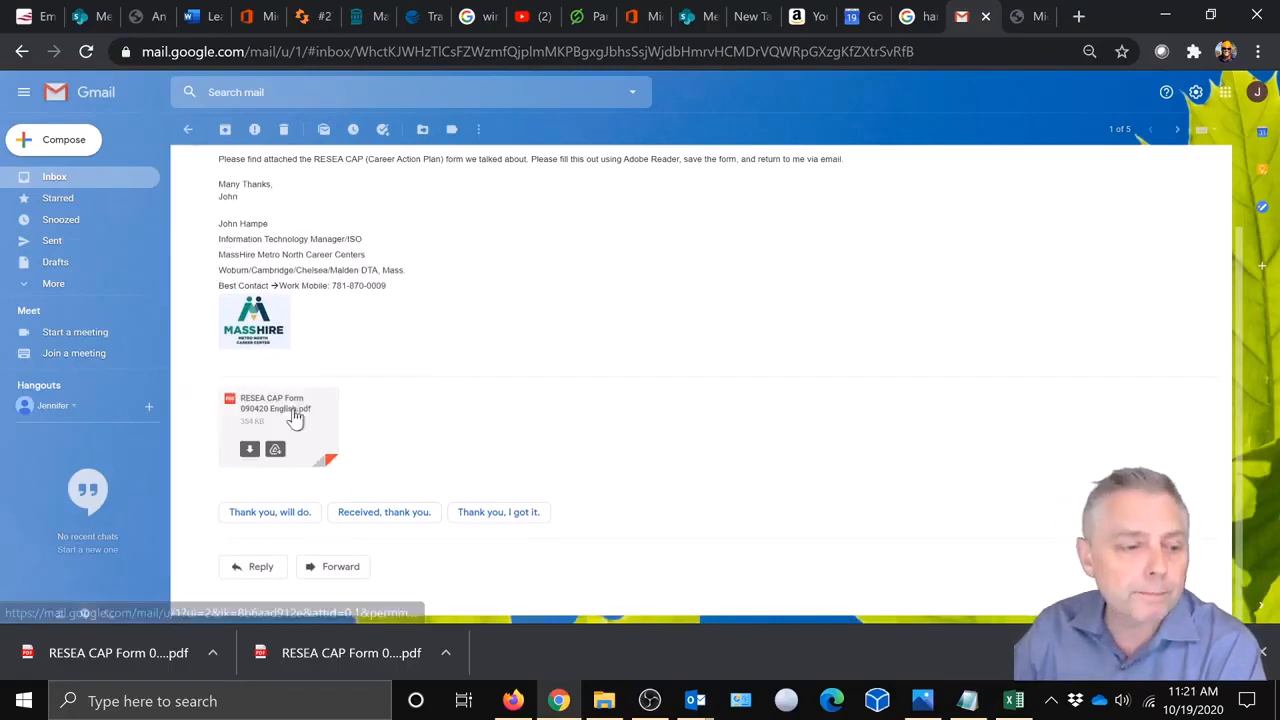
{"action": "left_click", "coordinate": [249, 451]}
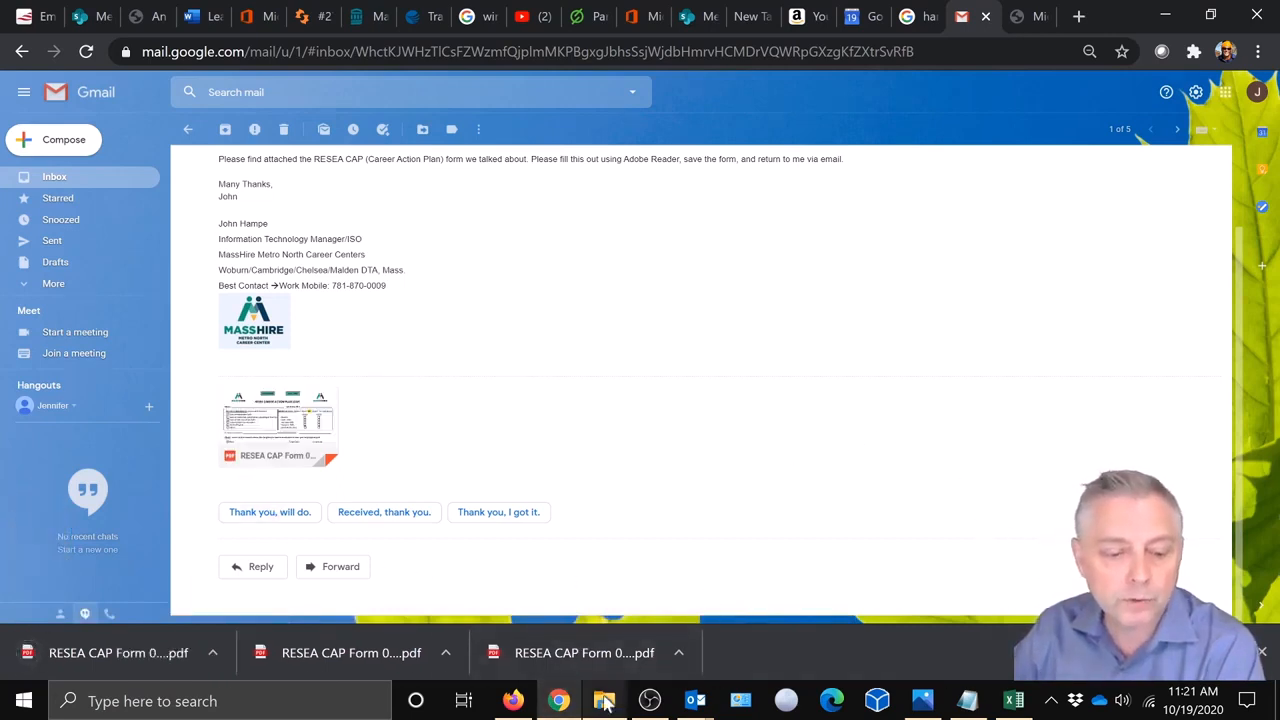
Refresh the Downloads folder and select RESEA CAP Form 090420 English.pdf.
{"action": "left_click", "coordinate": [604, 700]}
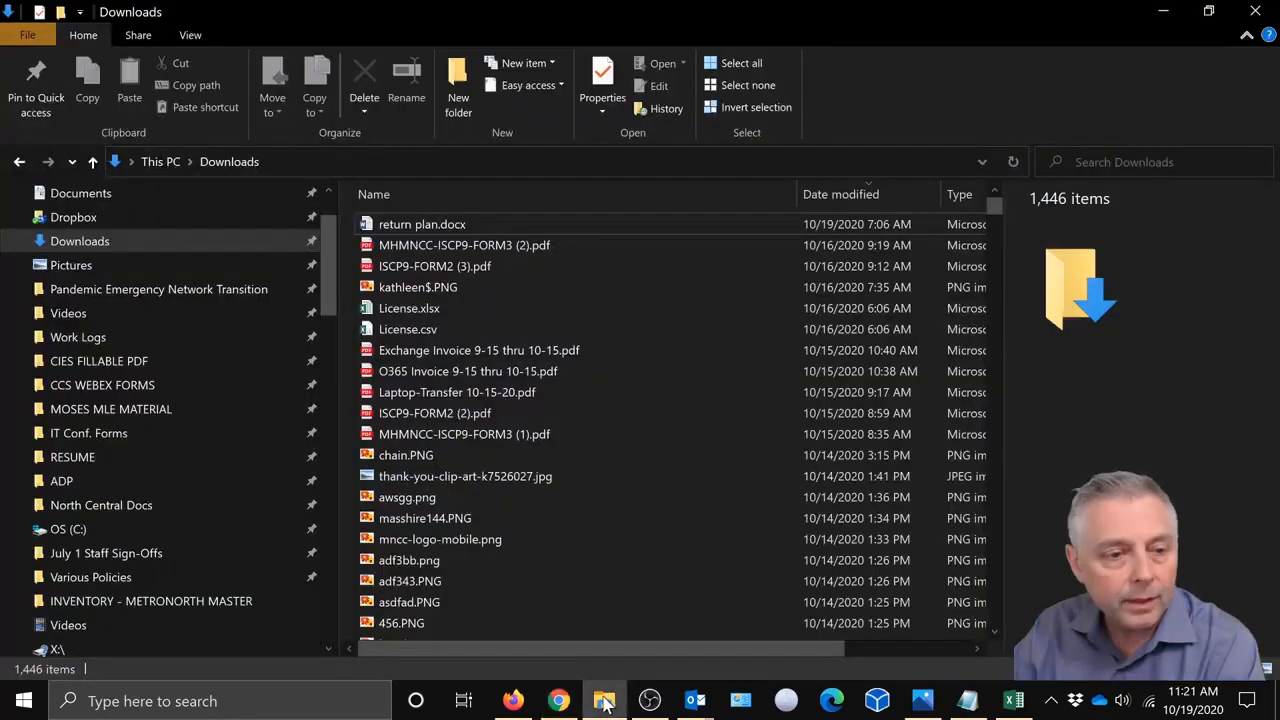
{"action": "left_click", "coordinate": [1014, 161]}
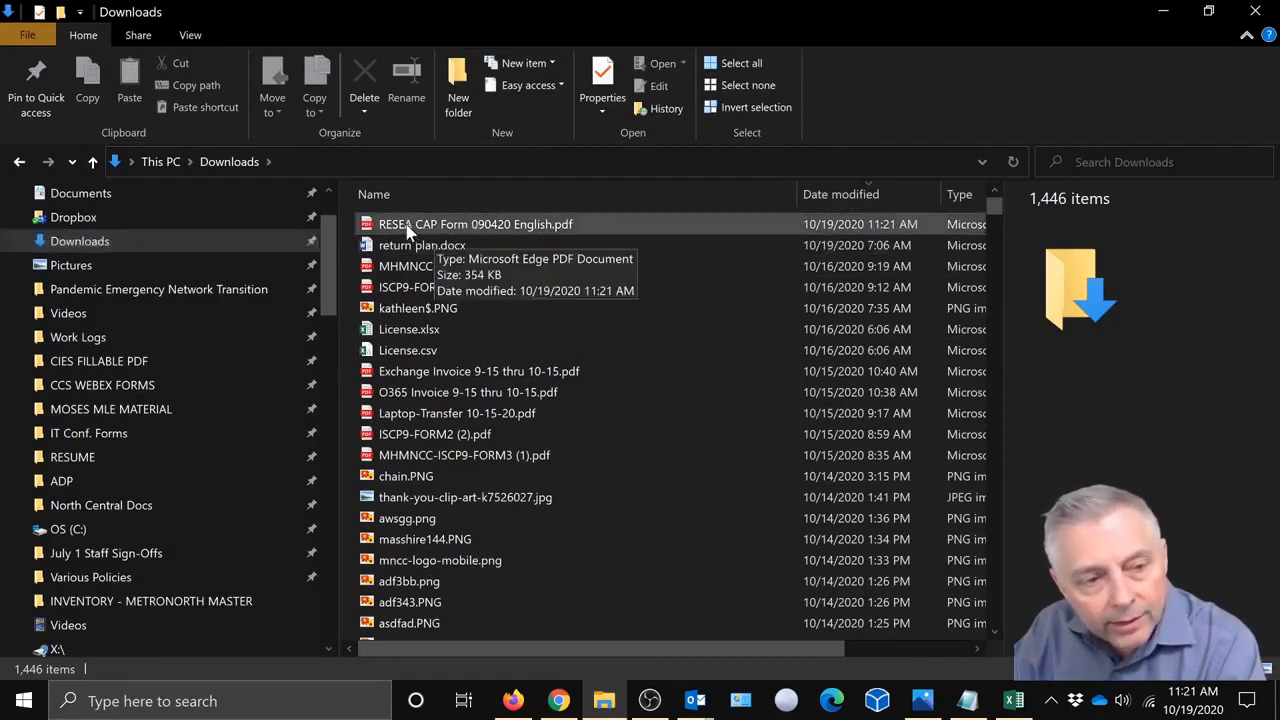
{"action": "left_click", "coordinate": [594, 224]}
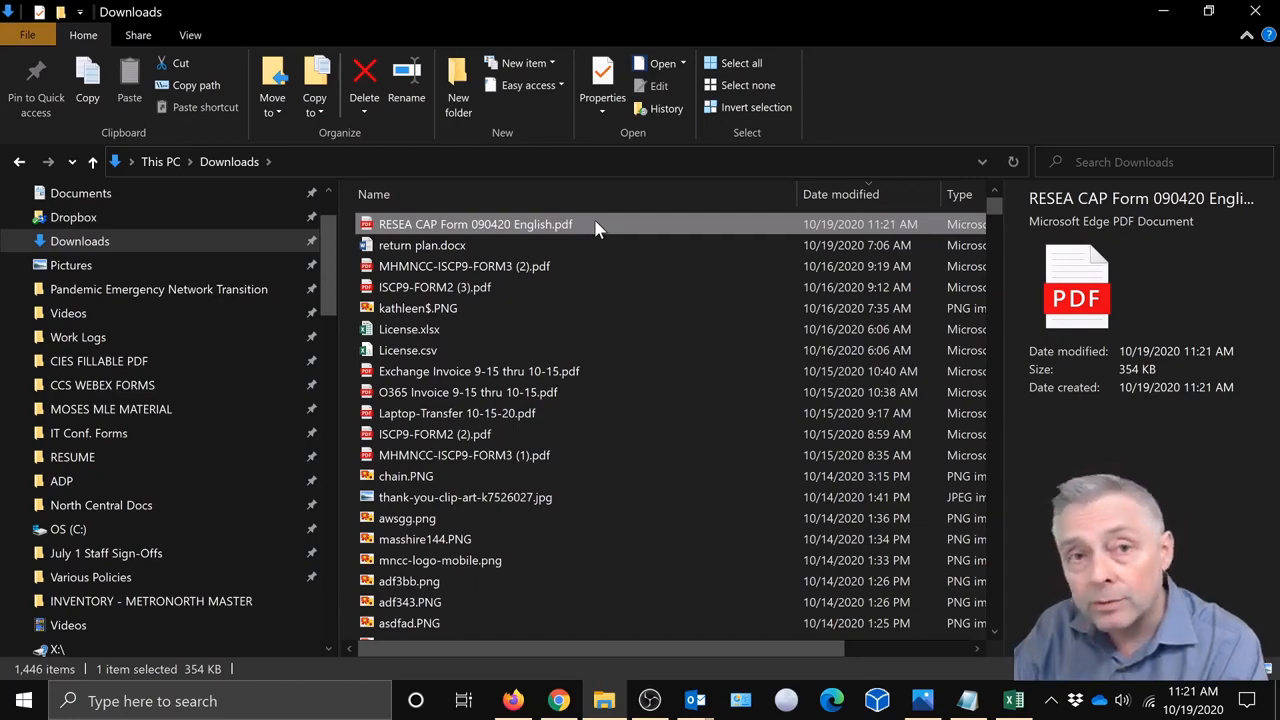
Open the form in Adobe Acrobat Reader DC, set as the always-used app for .pdf files.
{"action": "right_click", "coordinate": [596, 228]}
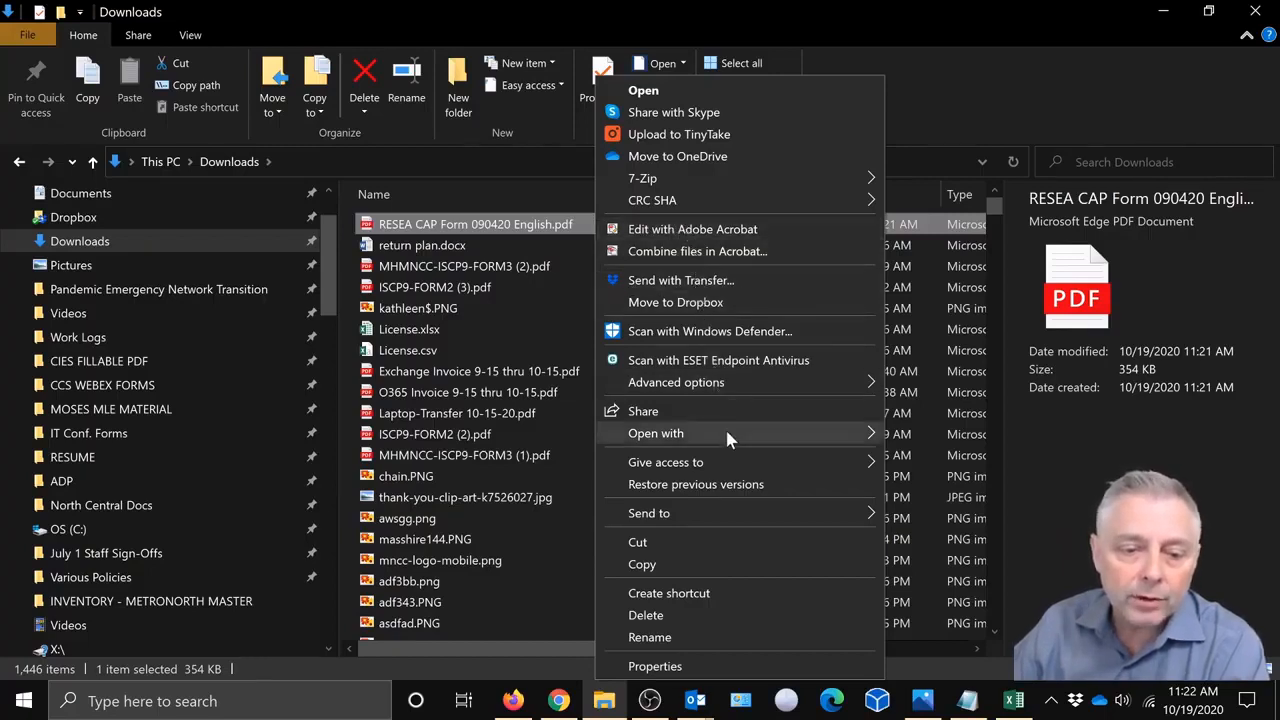
{"action": "mouse_move", "coordinate": [726, 434]}
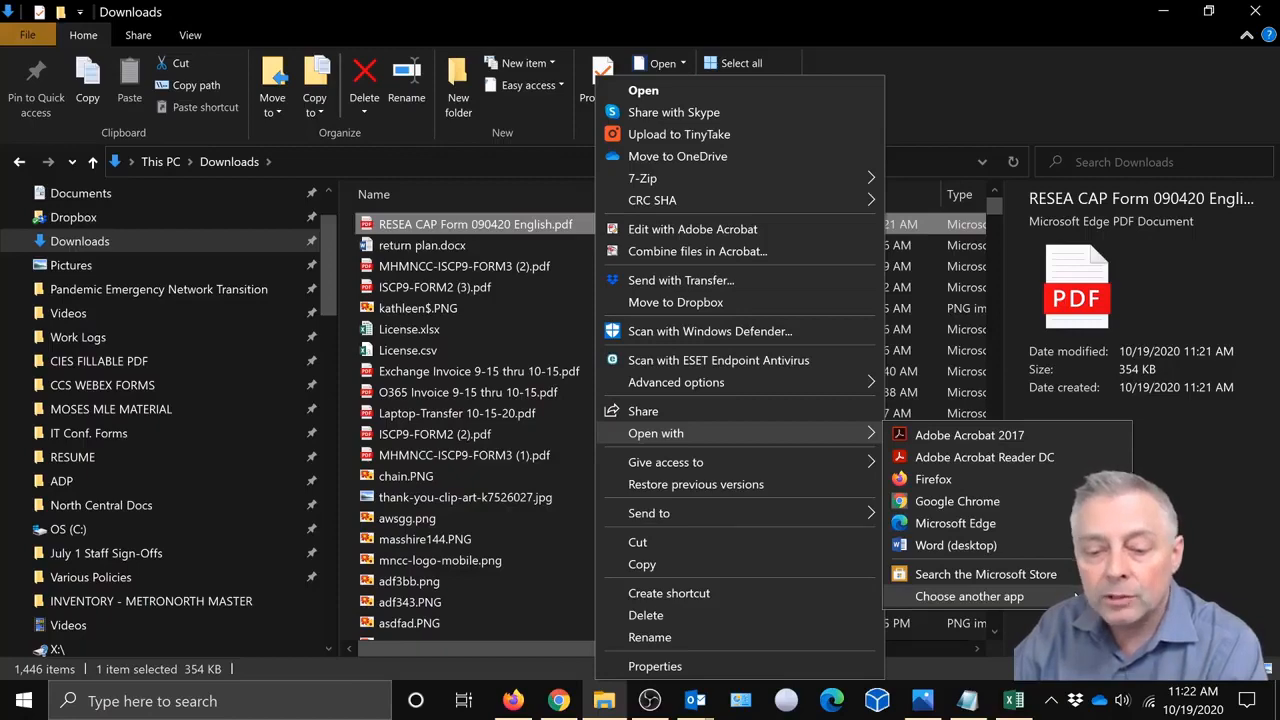
{"action": "left_click", "coordinate": [1075, 596]}
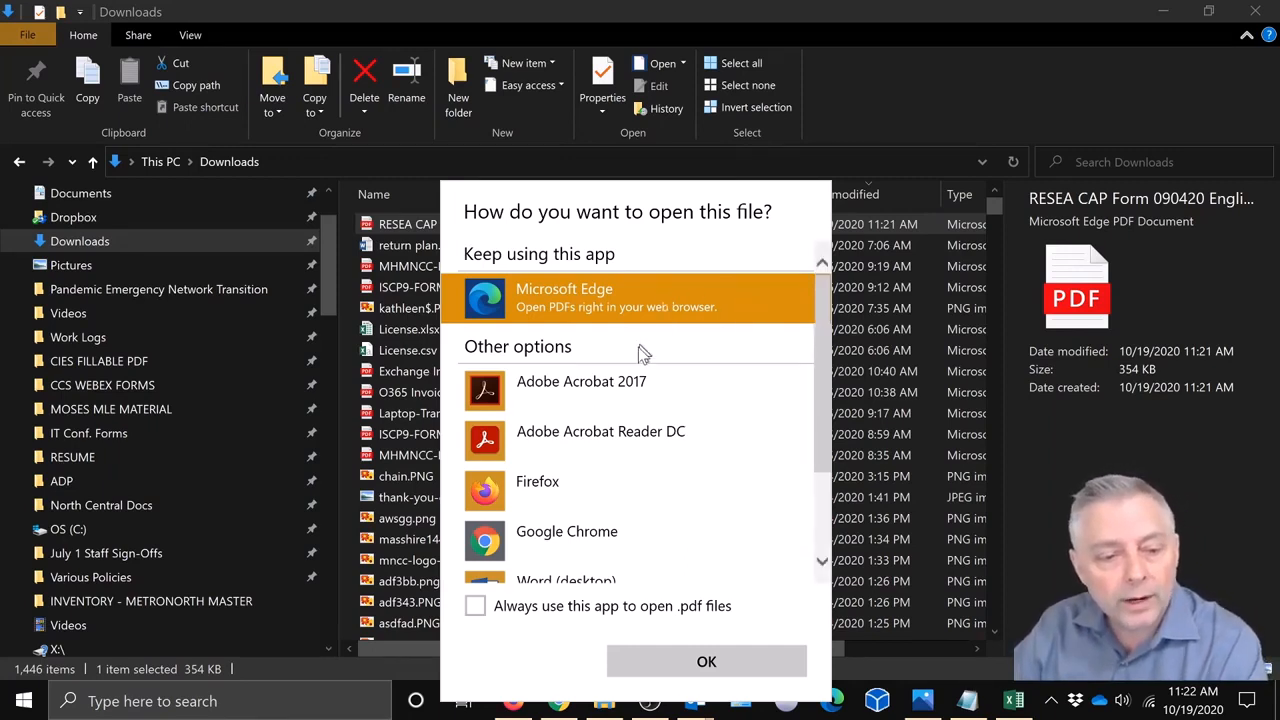
{"action": "left_click", "coordinate": [540, 447]}
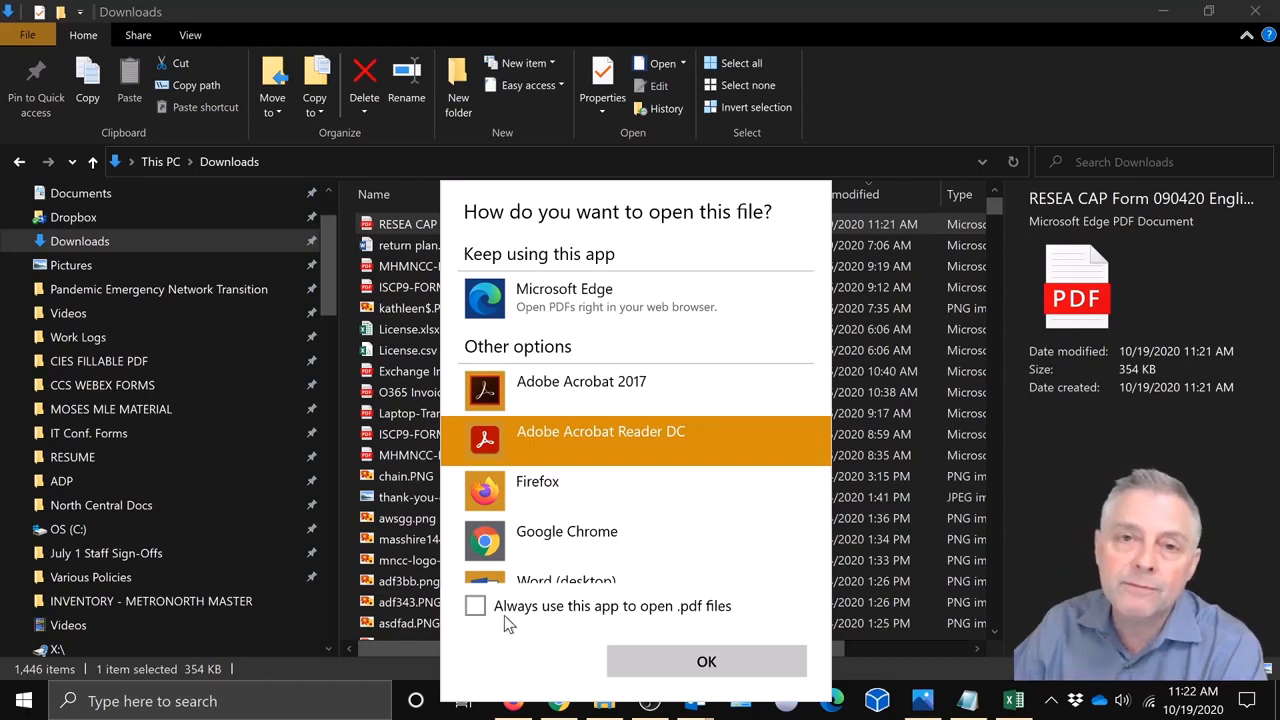
{"action": "left_click", "coordinate": [476, 610]}
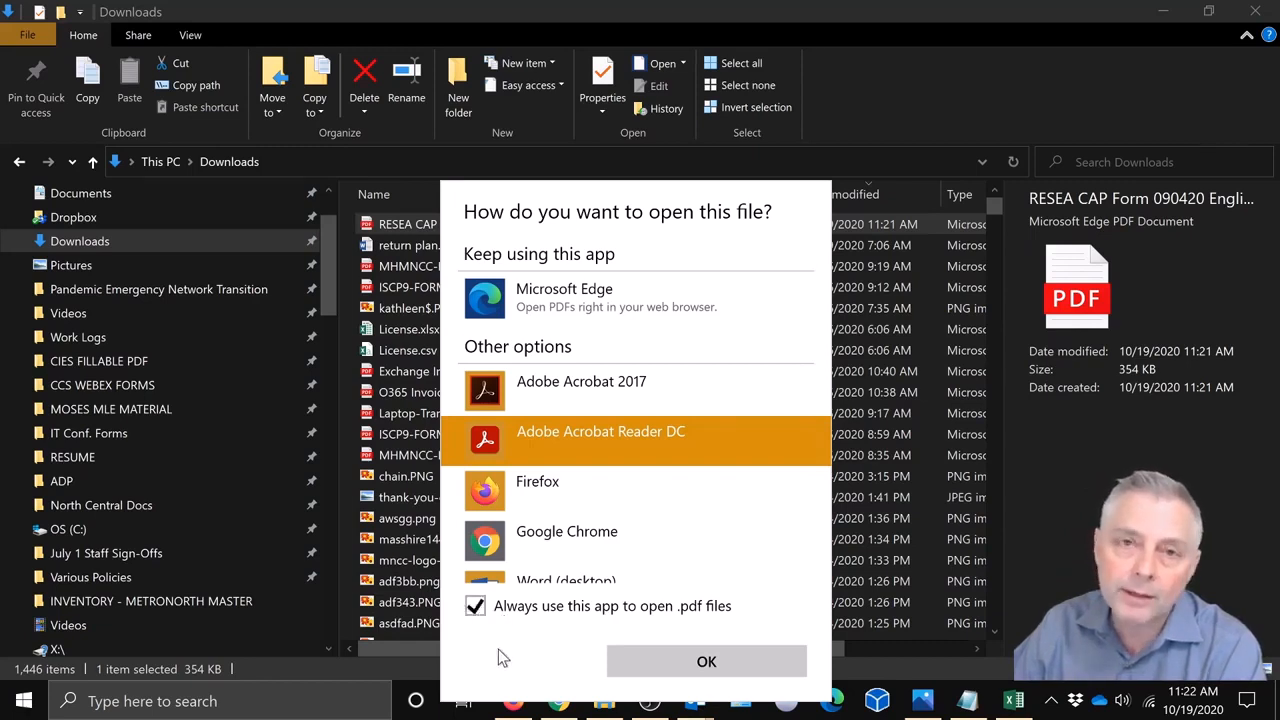
{"action": "left_click", "coordinate": [707, 662]}
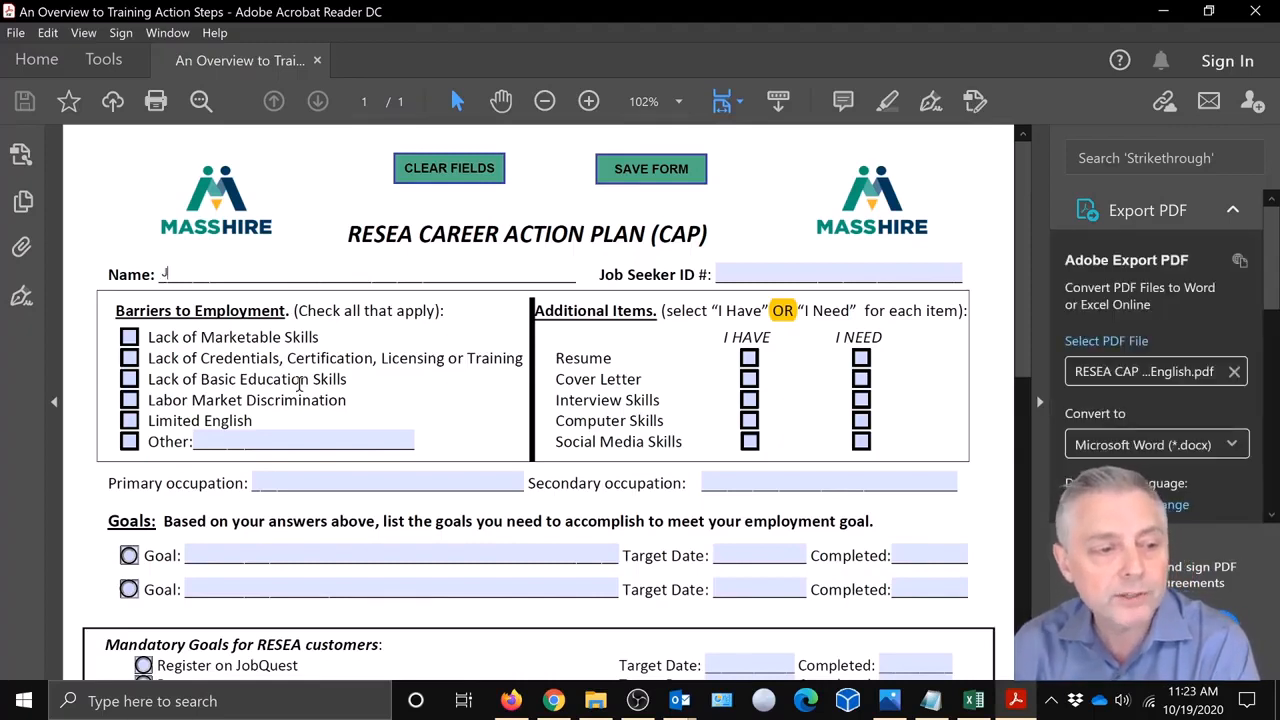
Enter the job seeker's full name in the Name field, correcting a typo along the way.
{"action": "type", "text": "wer"}
{"action": "key", "text": "BackSpace"}
{"action": "key", "text": "BackSpace"}
{"action": "key", "text": "BackSpace"}
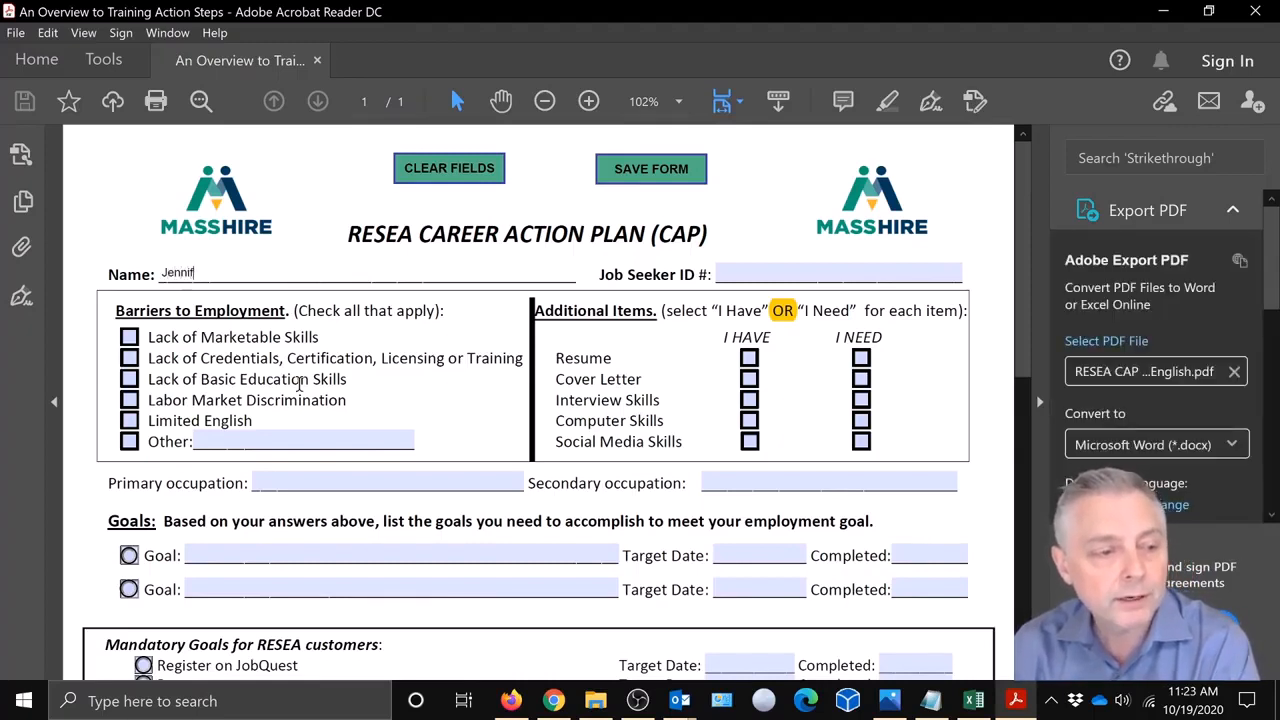
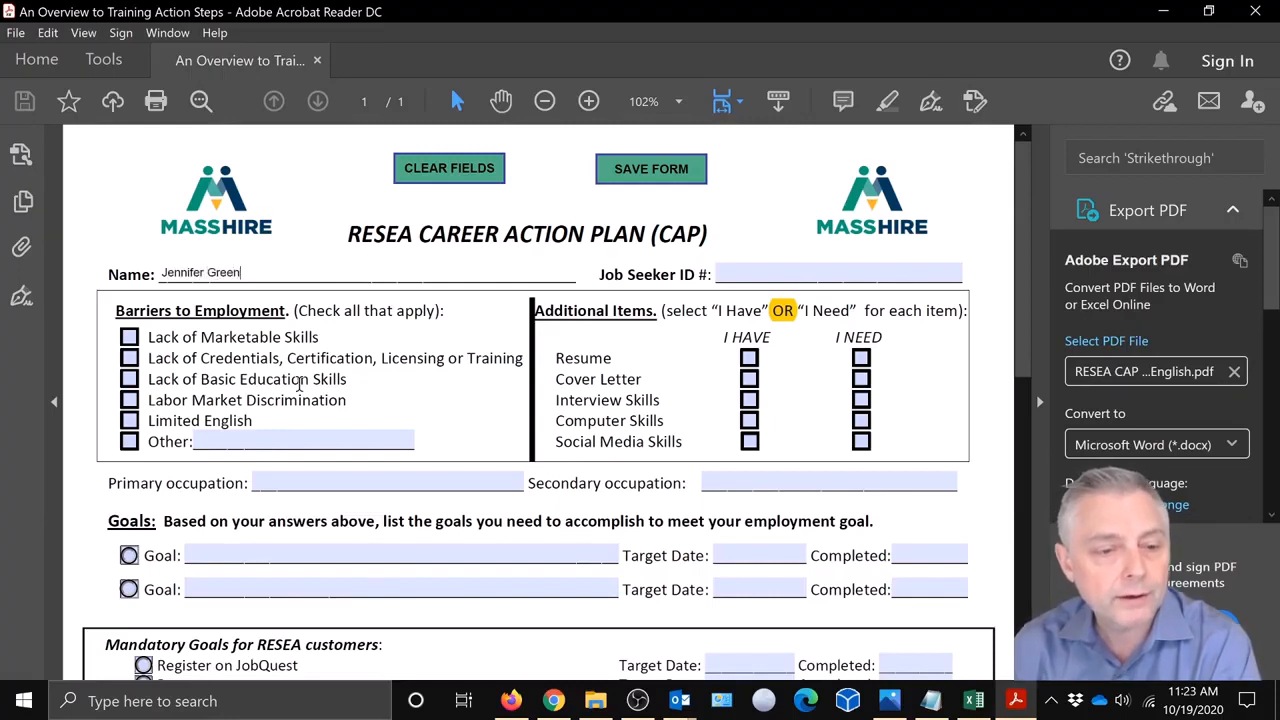
{"action": "left_click", "coordinate": [752, 266]}
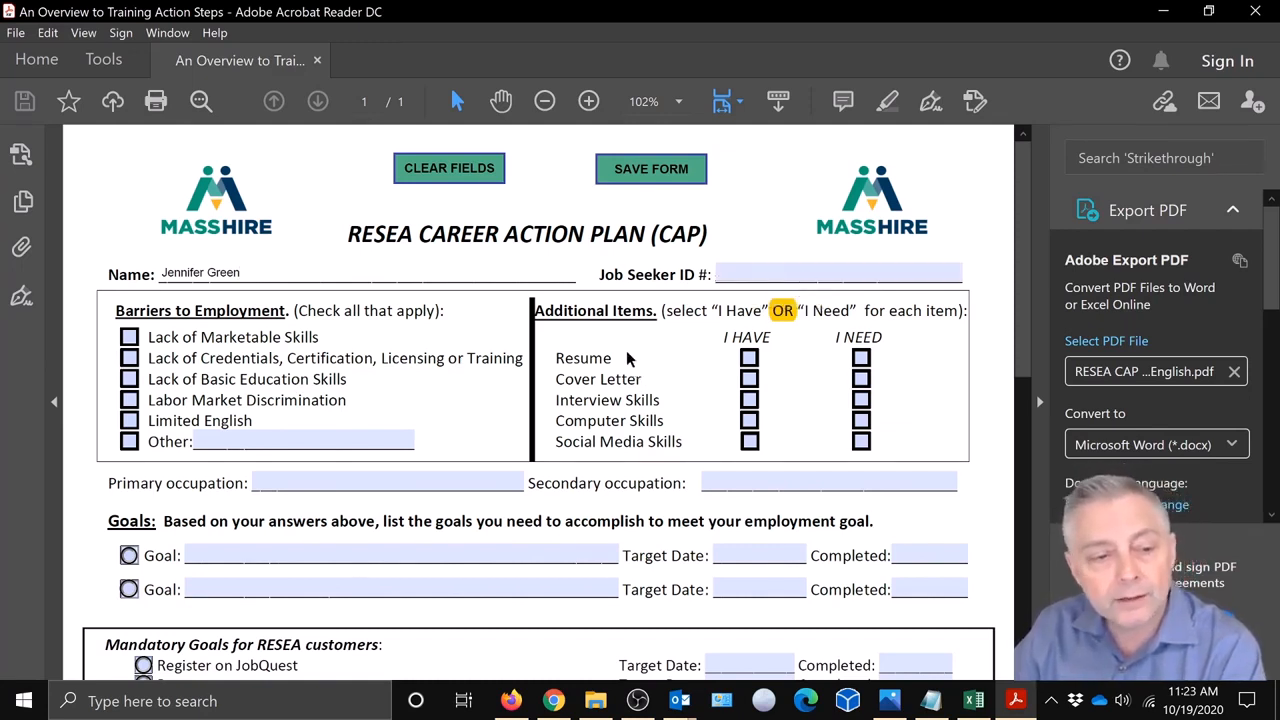
Tick I HAVE for Resume and Interview Skills and I NEED for Cover Letter.
{"action": "scroll", "coordinate": [572, 488], "scroll_direction": "down", "scroll_amount": 4}
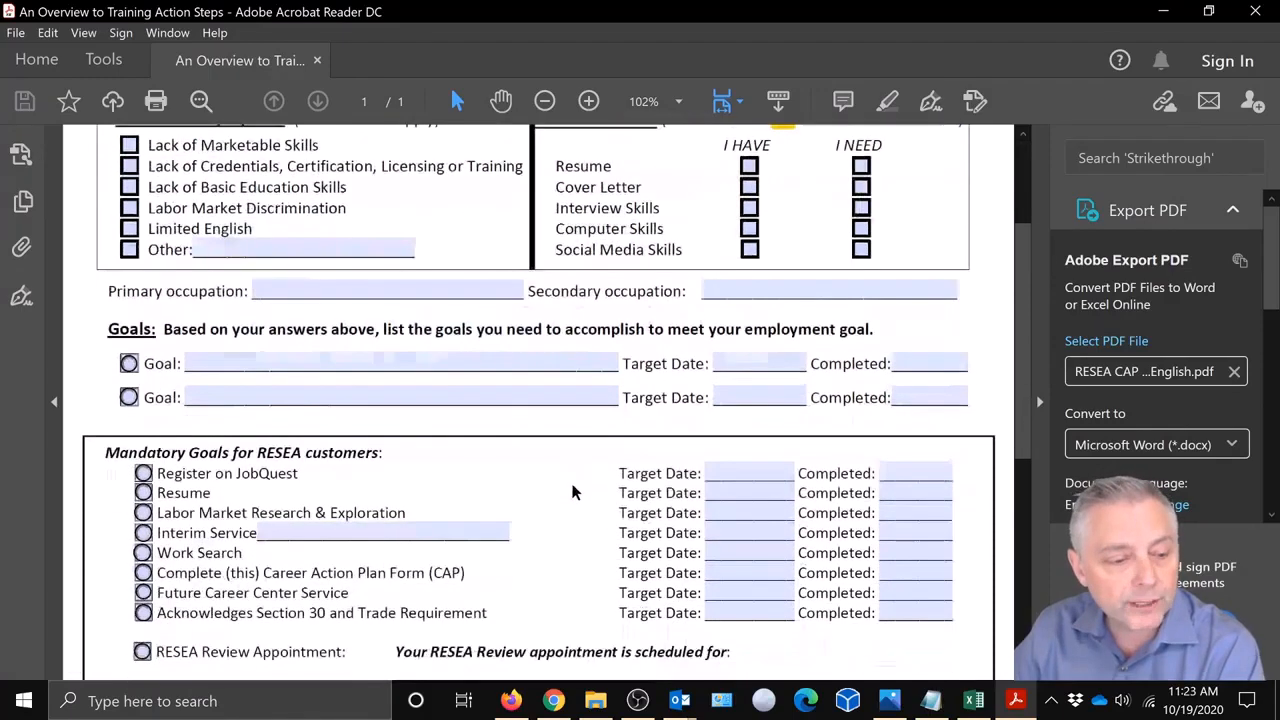
{"action": "scroll", "coordinate": [572, 491], "scroll_direction": "up", "scroll_amount": 4}
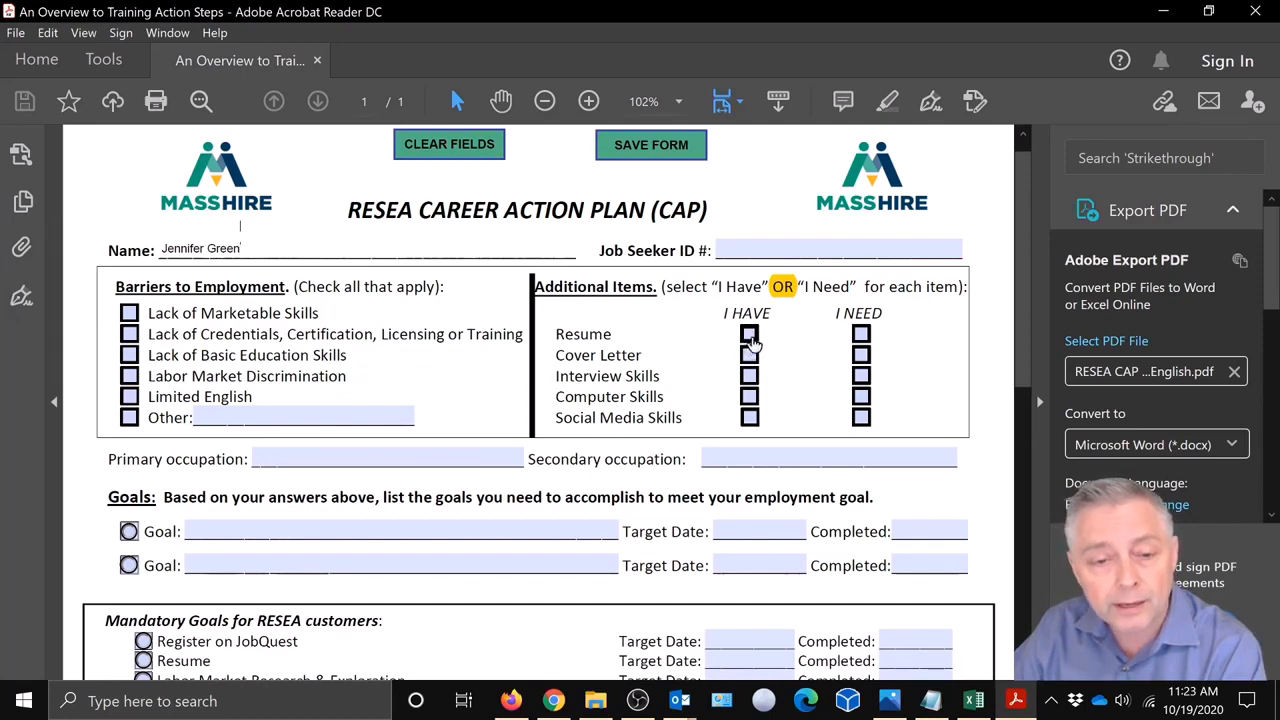
{"action": "left_click", "coordinate": [750, 338]}
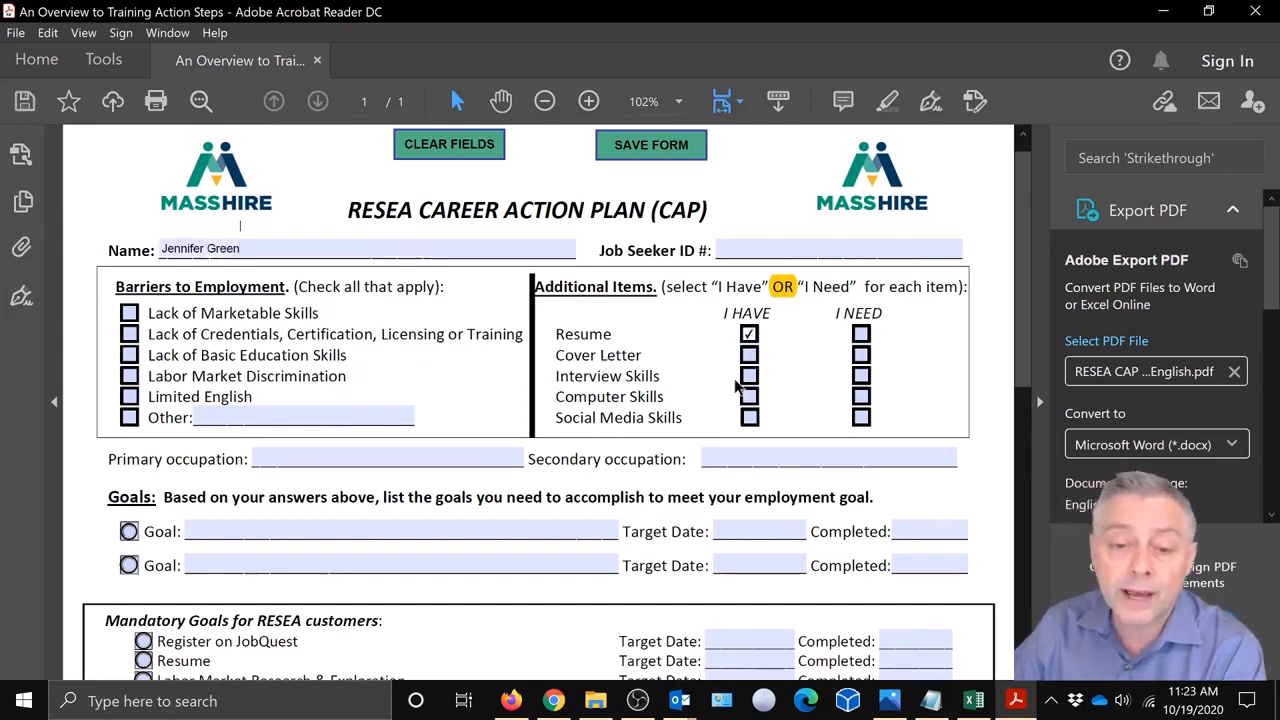
{"action": "left_click", "coordinate": [861, 356]}
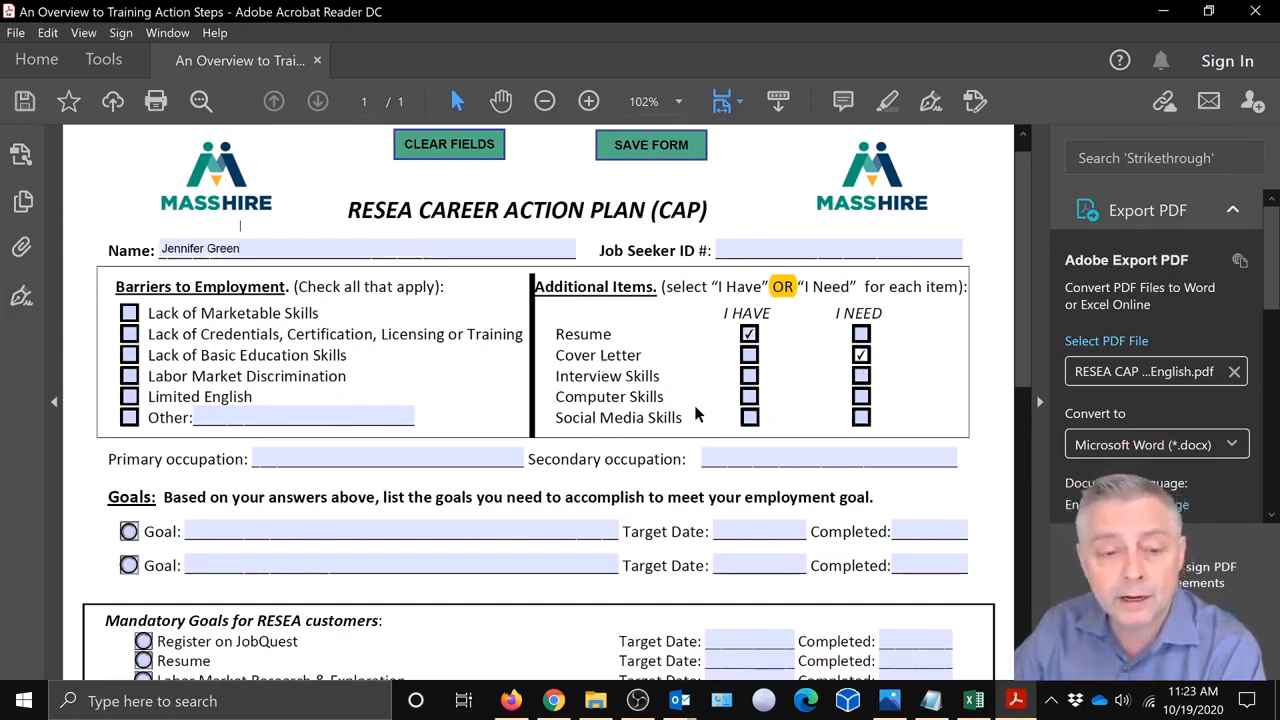
{"action": "left_click", "coordinate": [749, 377]}
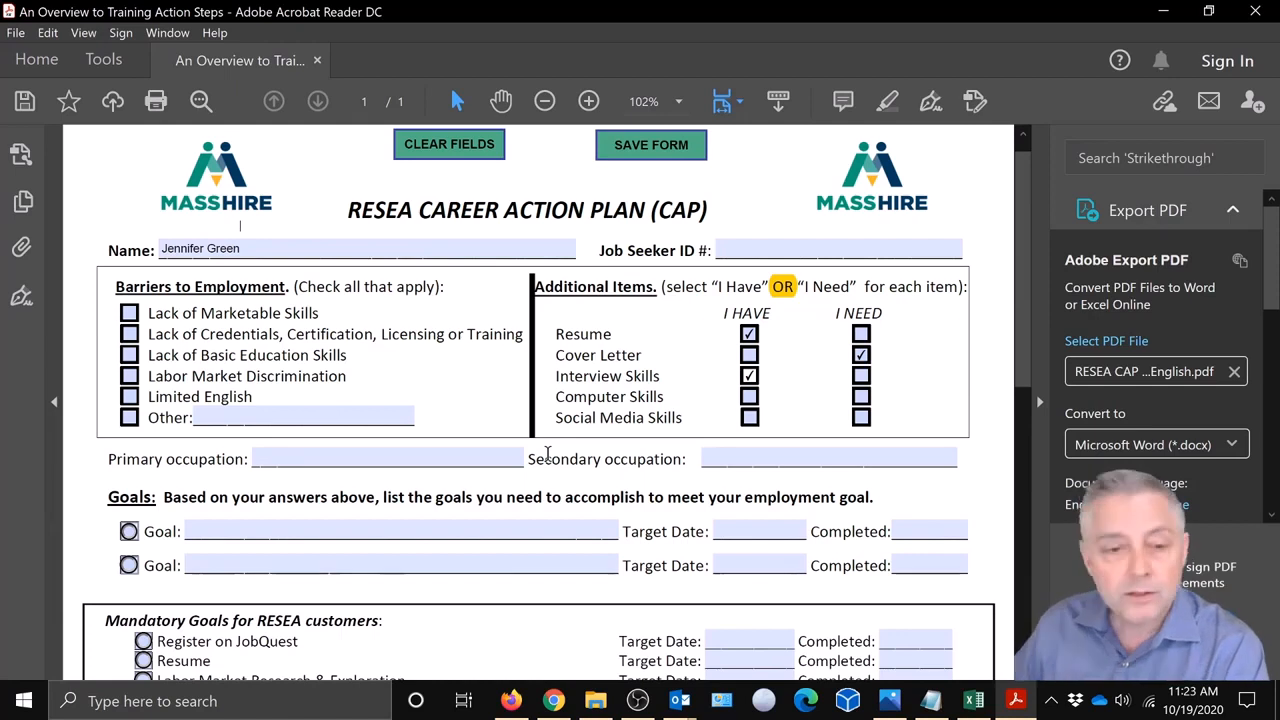
{"action": "scroll", "coordinate": [546, 425], "scroll_direction": "down", "scroll_amount": 3}
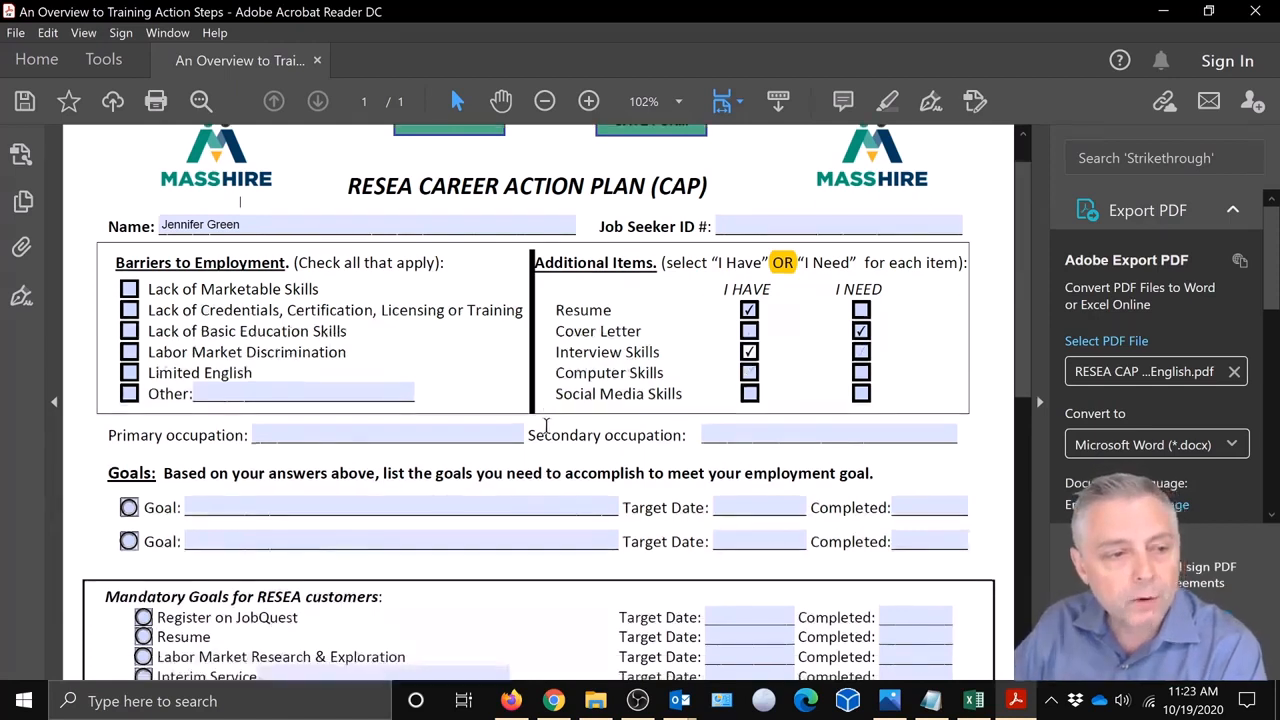
{"action": "scroll", "coordinate": [546, 425], "scroll_direction": "up", "scroll_amount": 3}
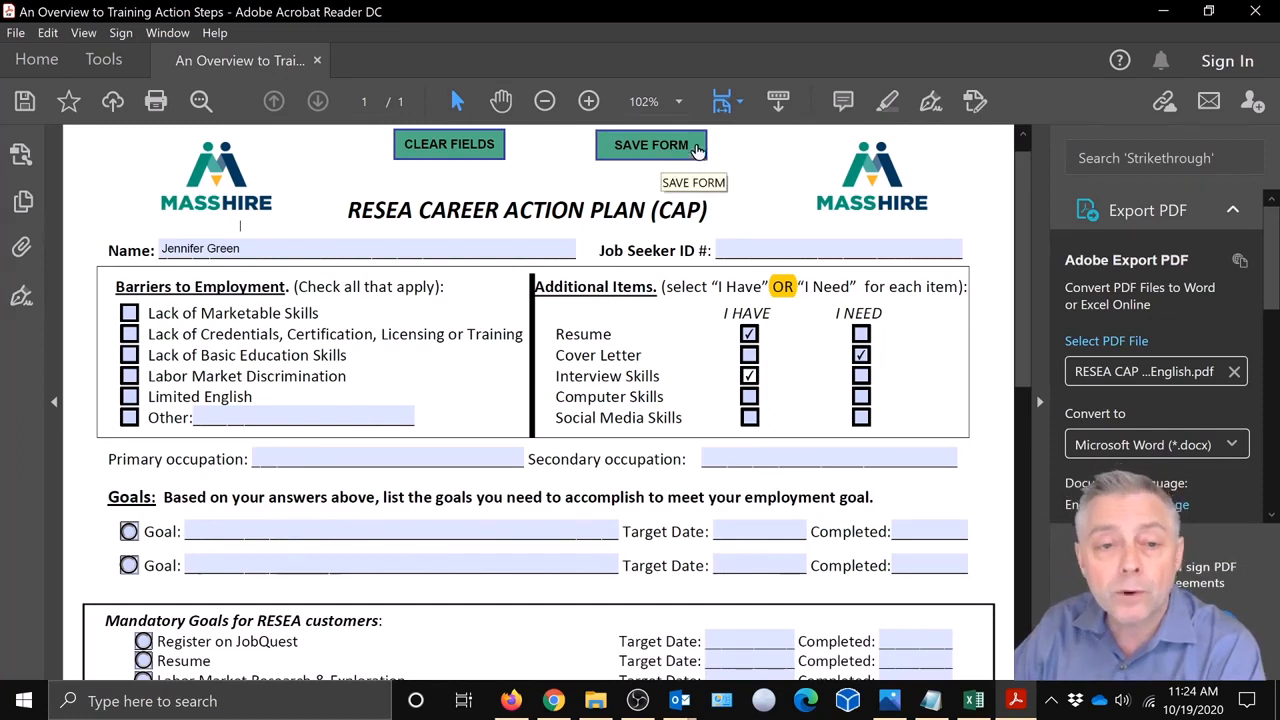
Save the filled form to Downloads as RESEA CAP Form 090420 English.pdf, replacing the original.
{"action": "left_click", "coordinate": [696, 150]}
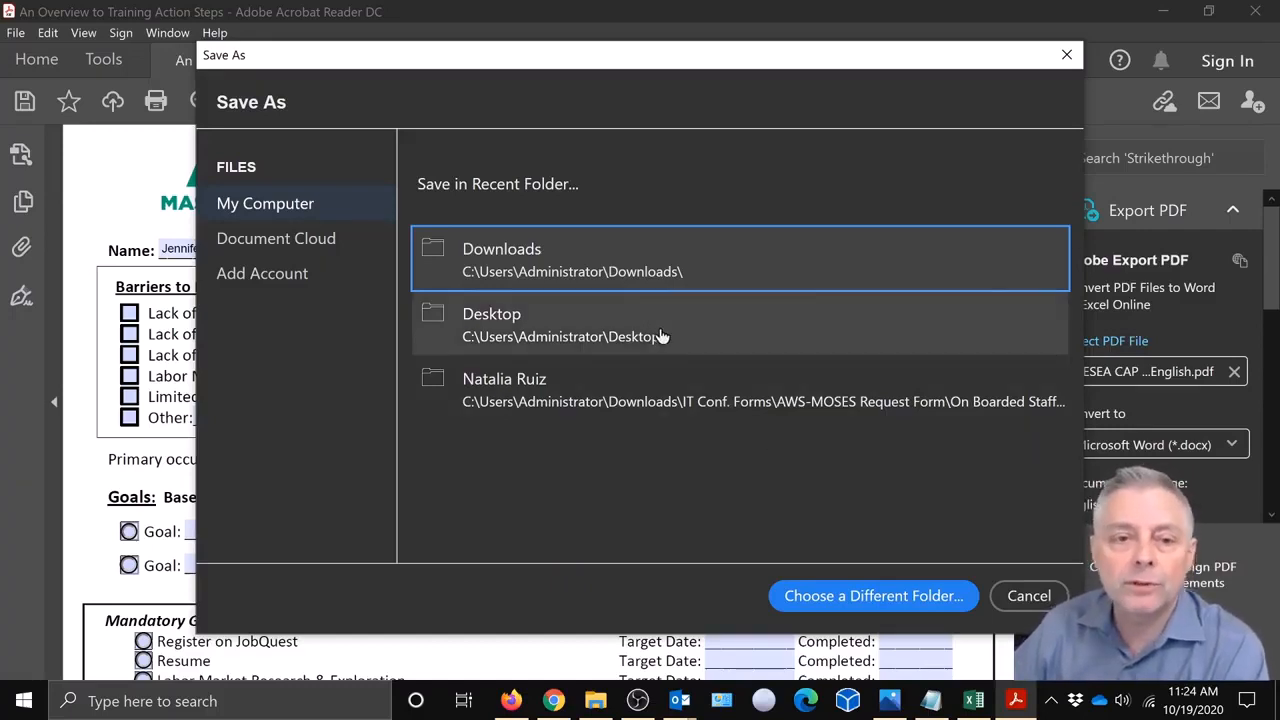
{"action": "left_click", "coordinate": [532, 268]}
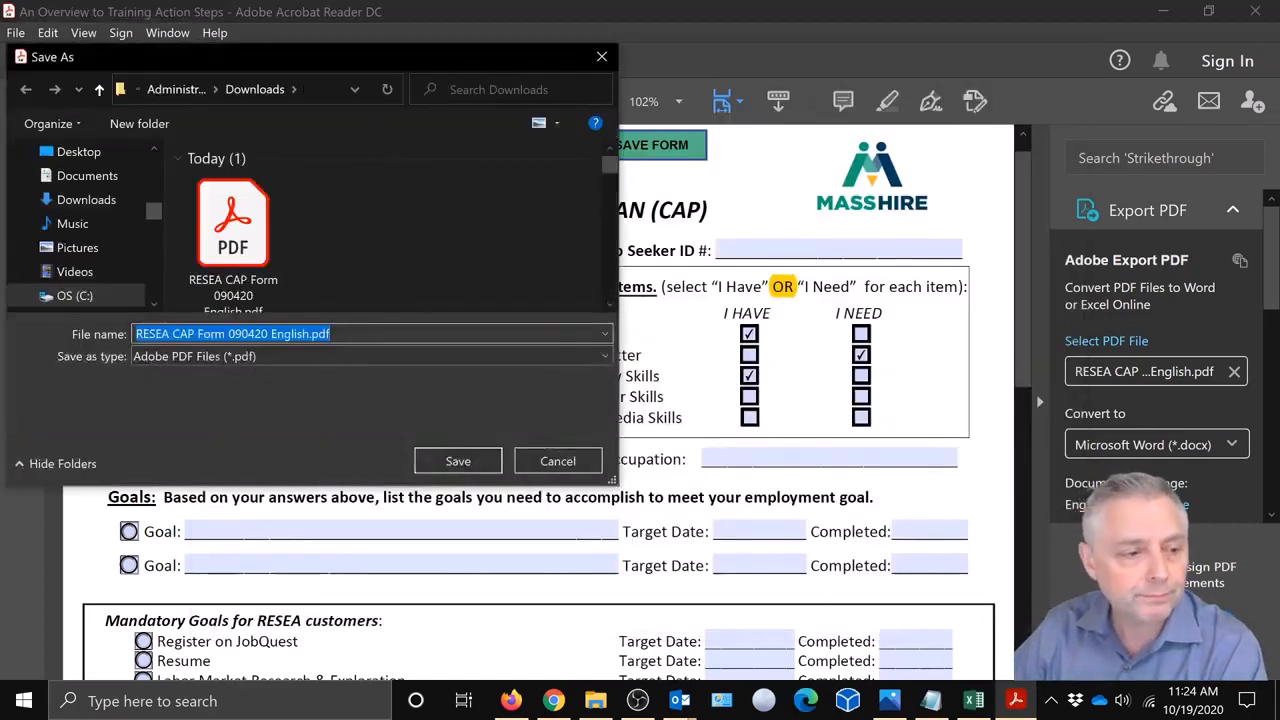
{"action": "left_click", "coordinate": [452, 461]}
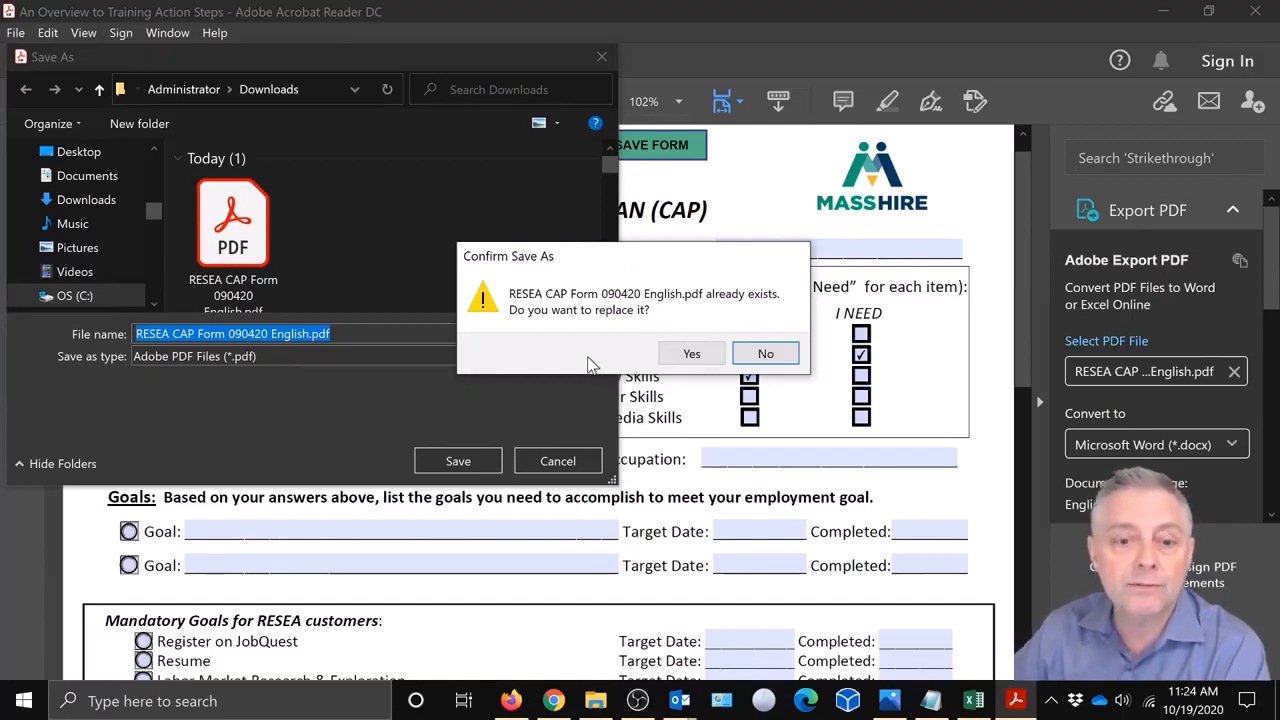
{"action": "left_click", "coordinate": [688, 355]}
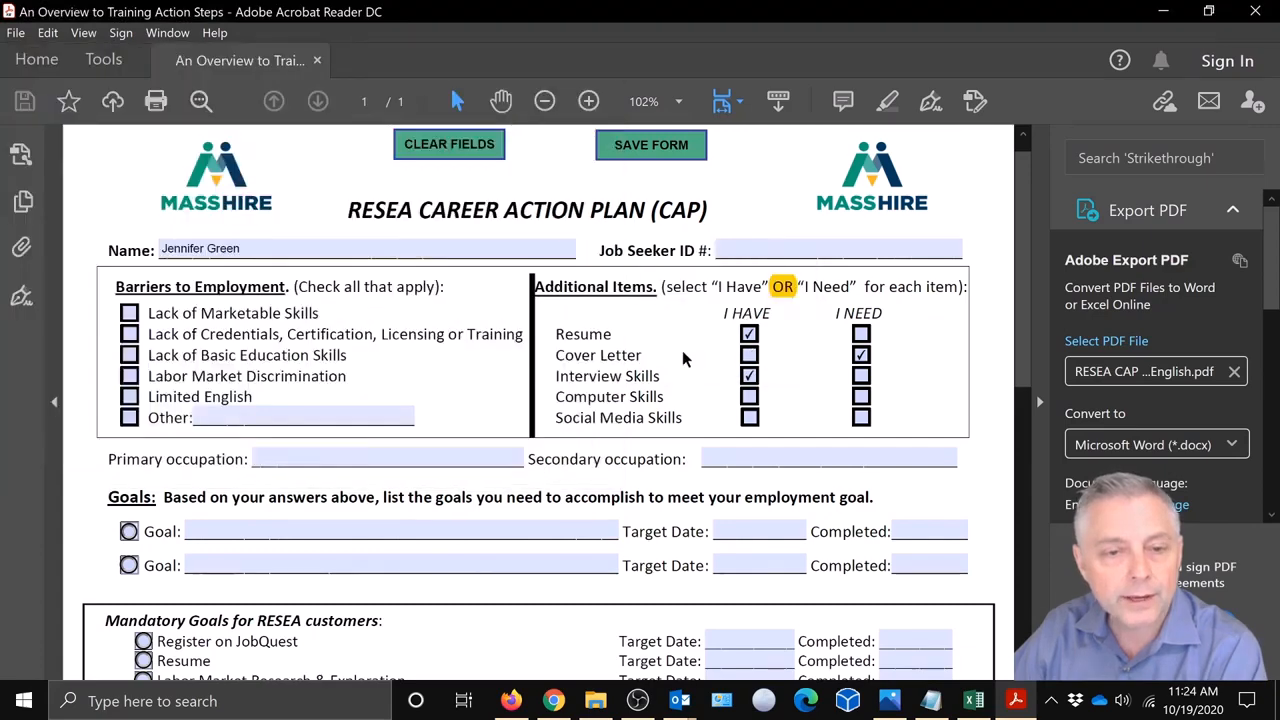
Close Acrobat Reader and bring Chrome with the Career Center Form email back to the front.
{"action": "left_click", "coordinate": [1257, 14]}
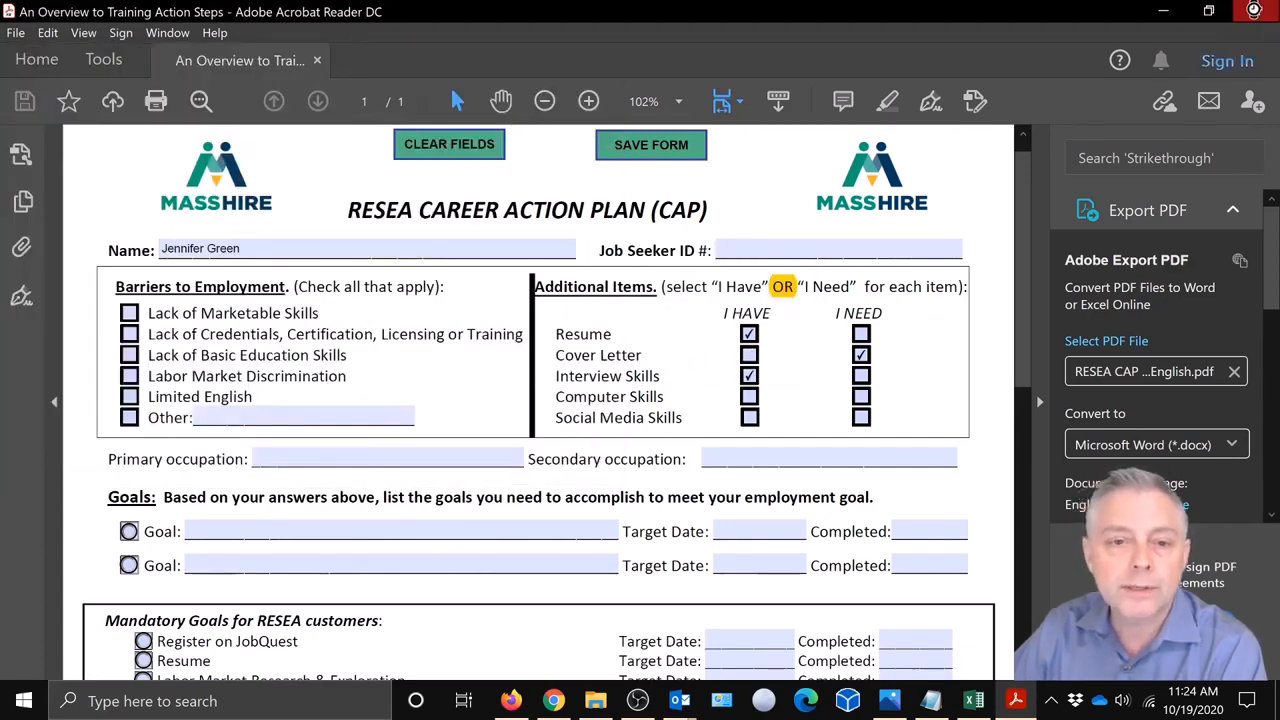
{"action": "left_click", "coordinate": [558, 700]}
{"action": "scroll", "coordinate": [507, 432], "scroll_direction": "up", "scroll_amount": 2}
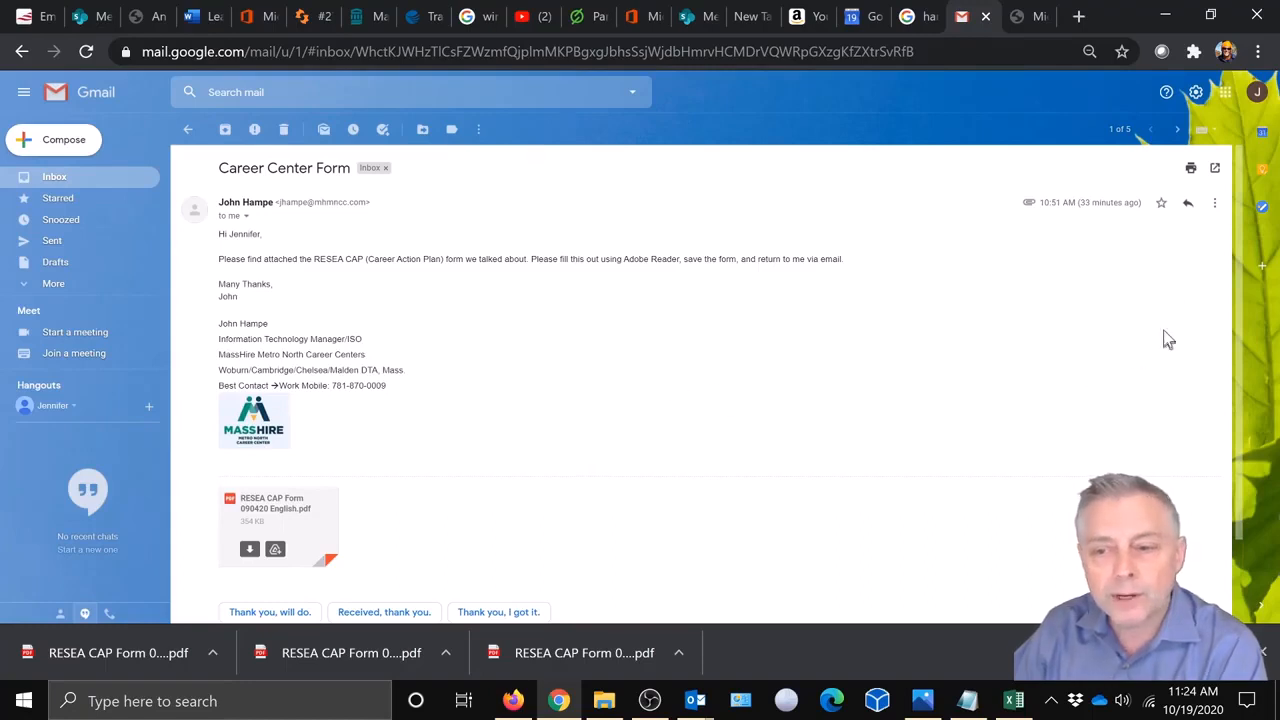
Reply 'Here is the form and I have filled it out completely', signed off with thanks and the sender's first name.
{"action": "left_click", "coordinate": [1188, 205]}
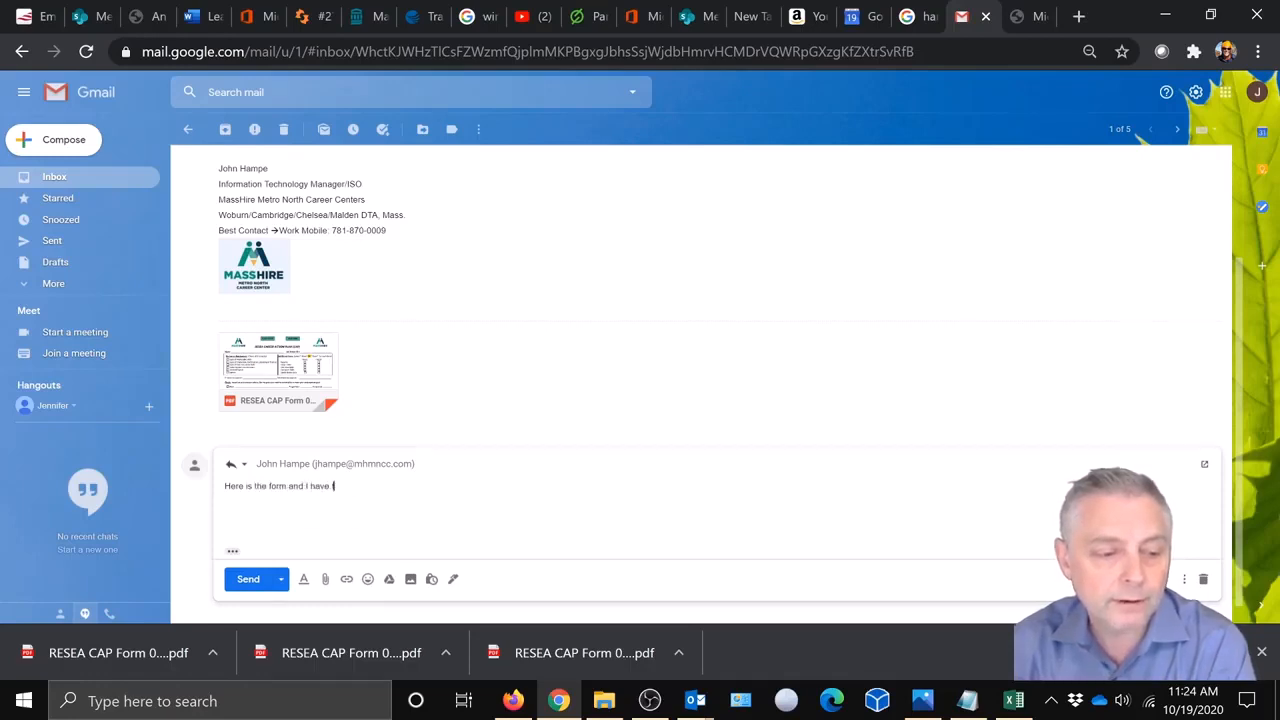
{"action": "type", "text": "comp"}
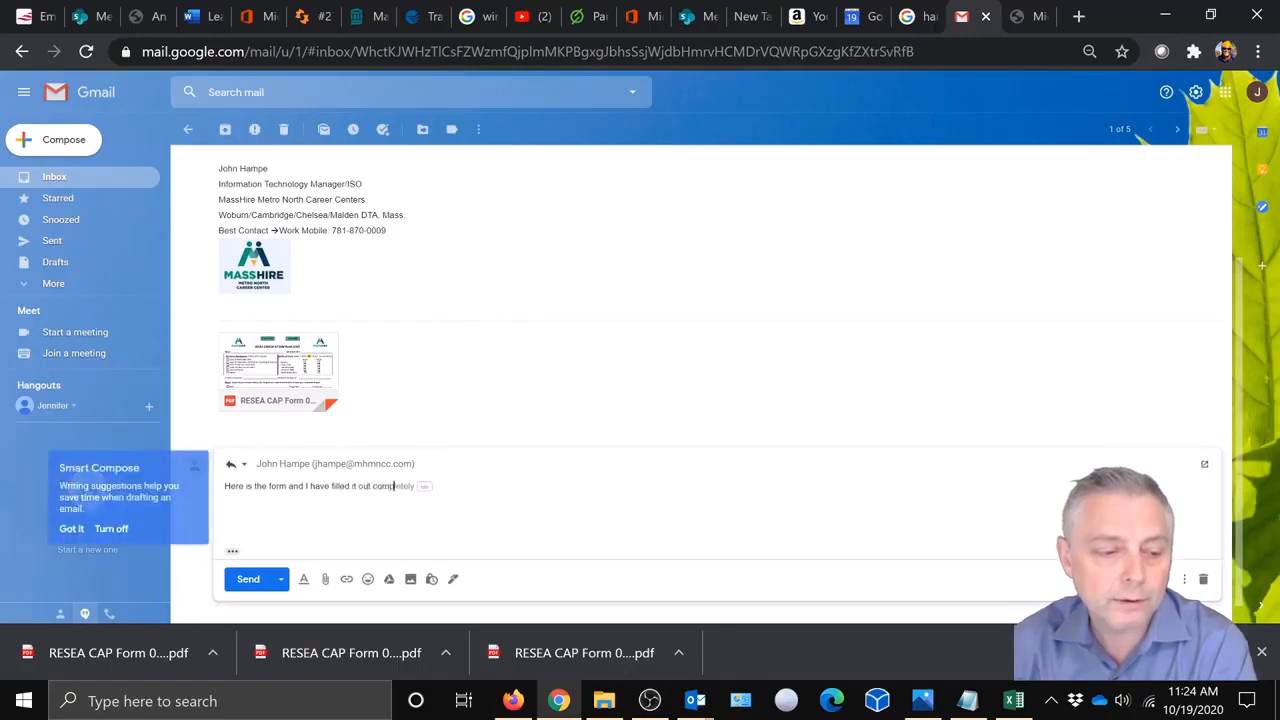
{"action": "type", "text": "letely"}
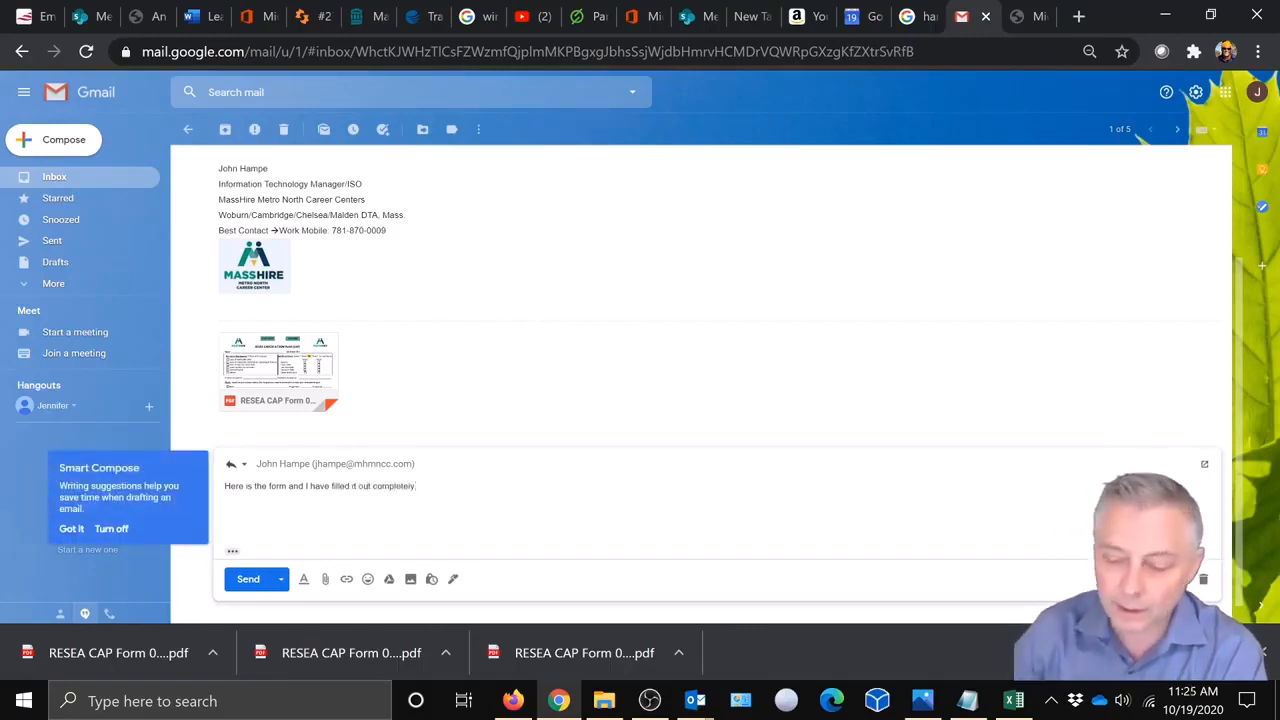
{"action": "key", "text": "Return"}
{"action": "key", "text": "Return"}
{"action": "type", "text": "Thanks, "}
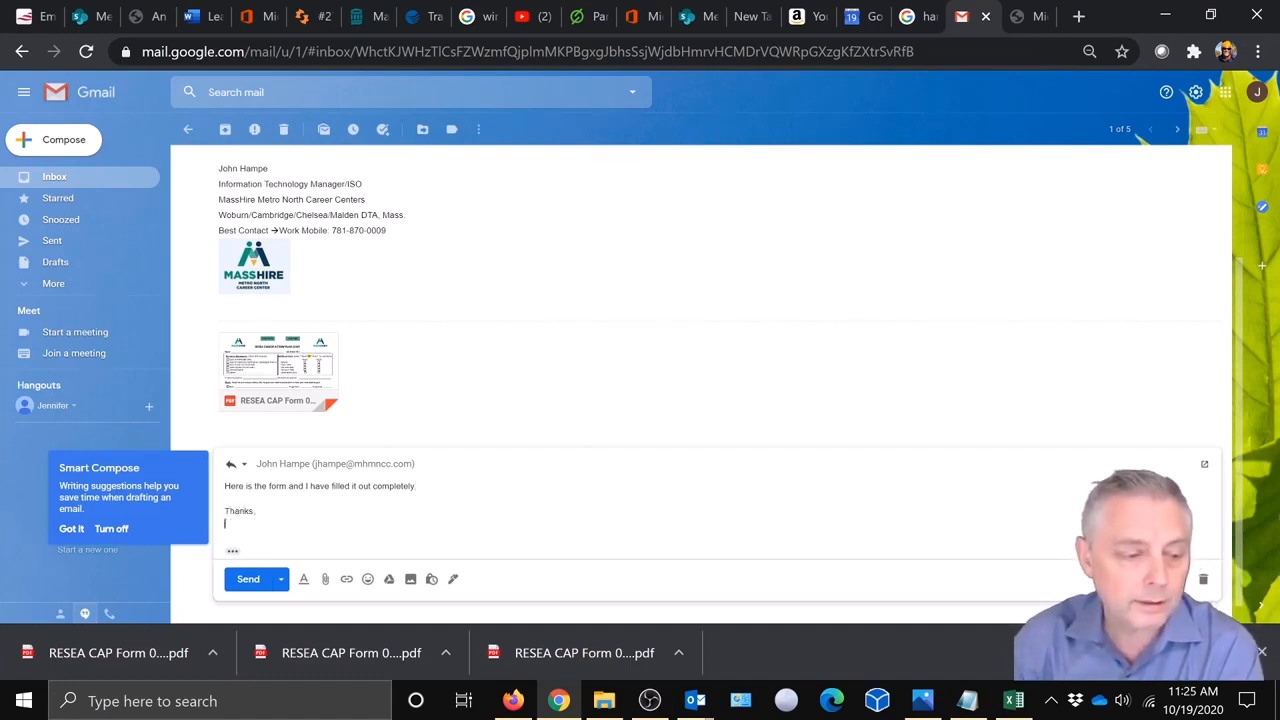
{"action": "type", "text": "Jenn"}
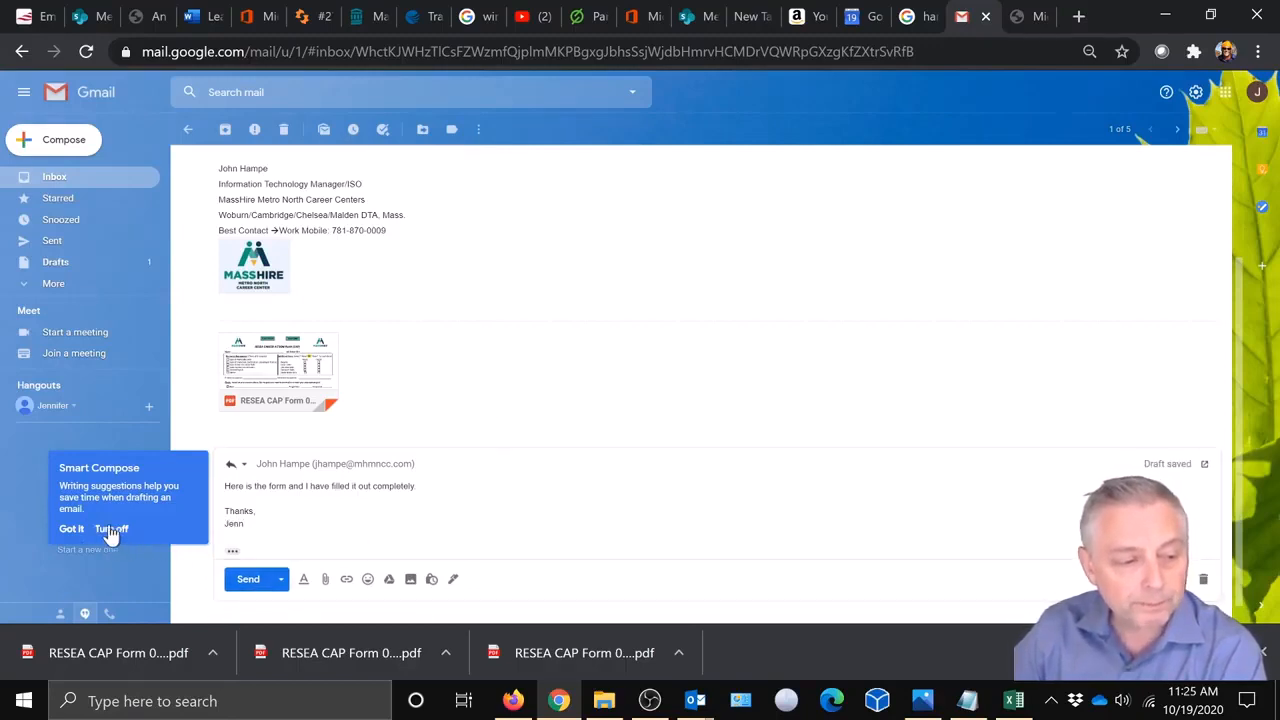
{"action": "left_click", "coordinate": [78, 532]}
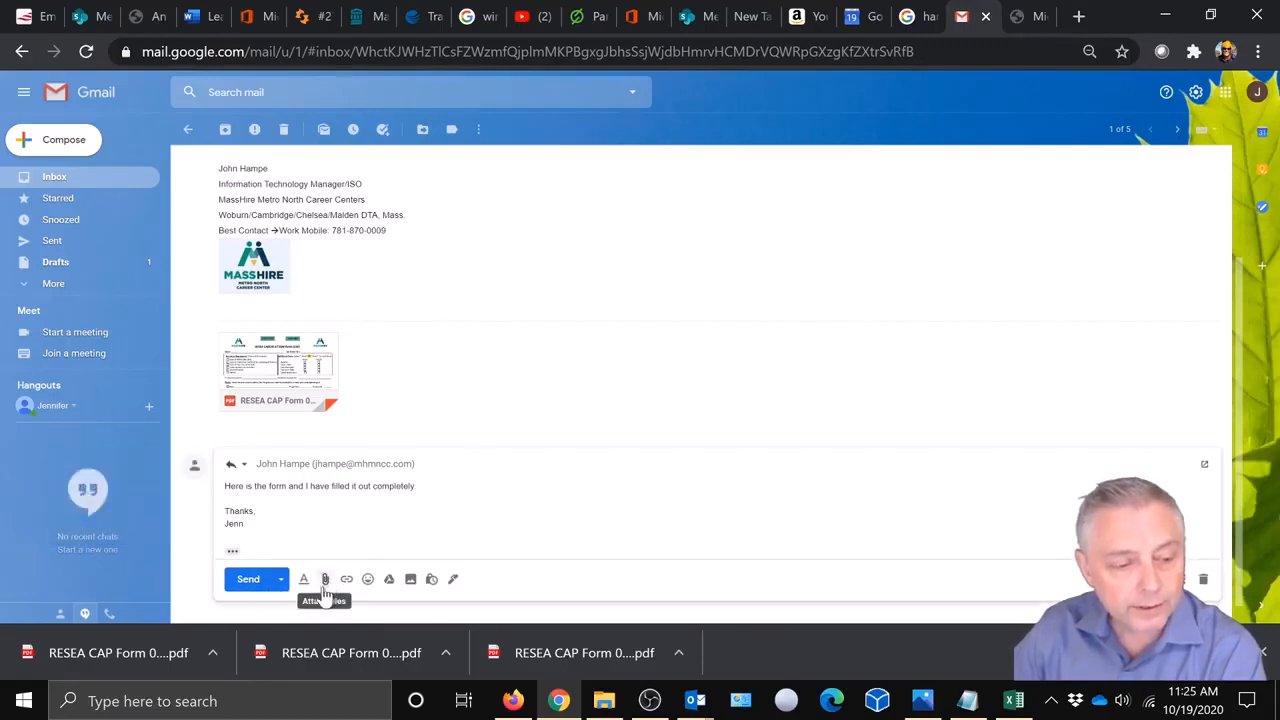
Attach RESEA CAP Form 090420 English.pdf from the Downloads folder to the reply.
{"action": "left_click", "coordinate": [325, 582]}
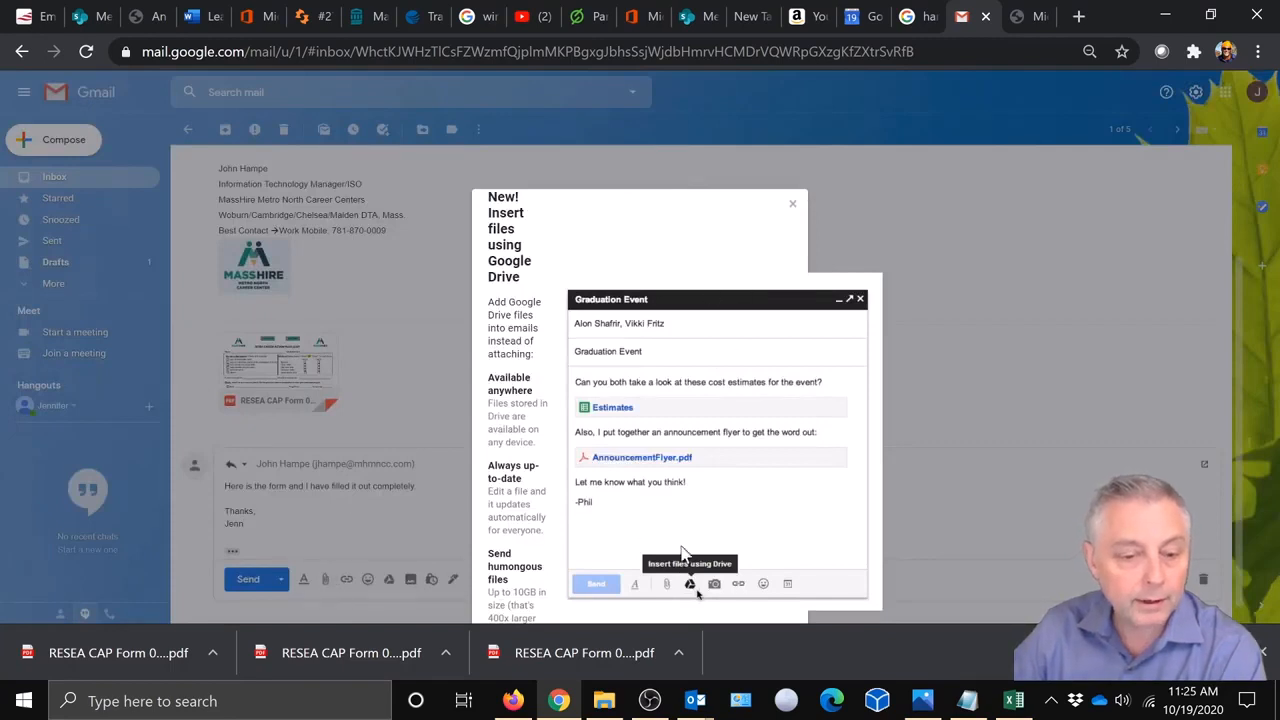
{"action": "left_click", "coordinate": [790, 208]}
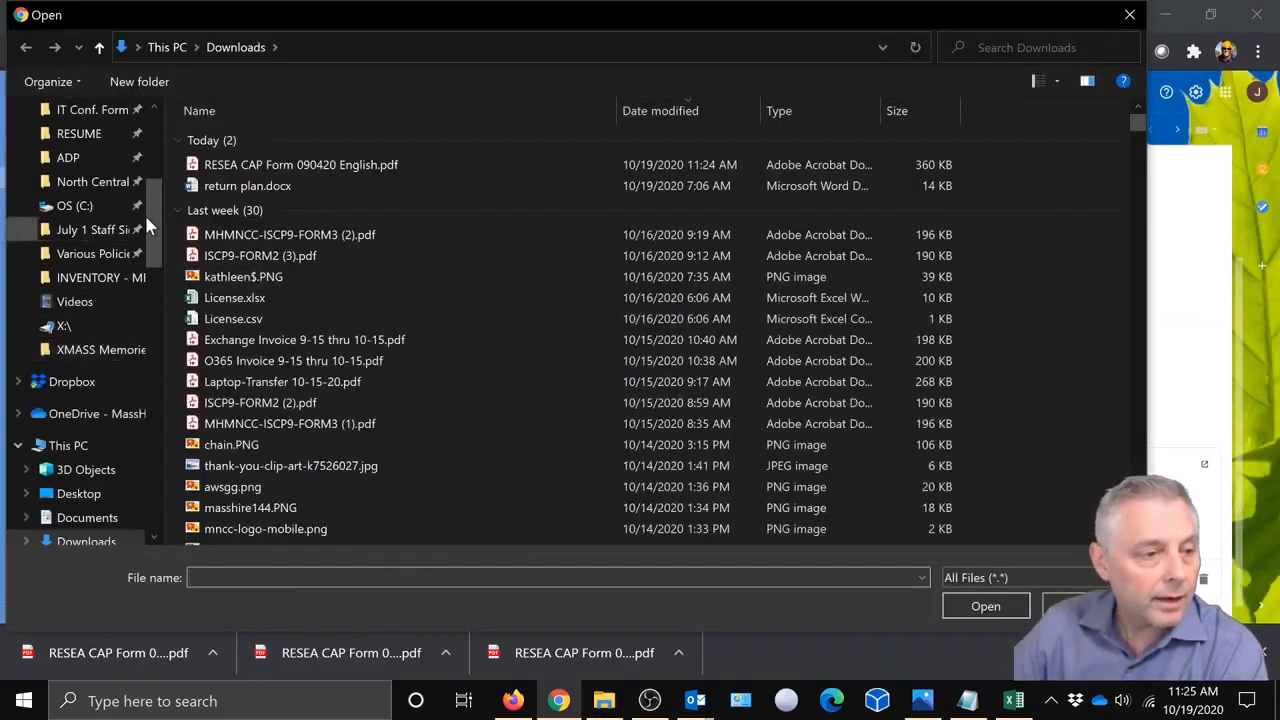
{"action": "scroll", "coordinate": [153, 207], "scroll_direction": "up", "scroll_amount": 1}
{"action": "scroll", "coordinate": [153, 207], "scroll_direction": "up", "scroll_amount": 5}
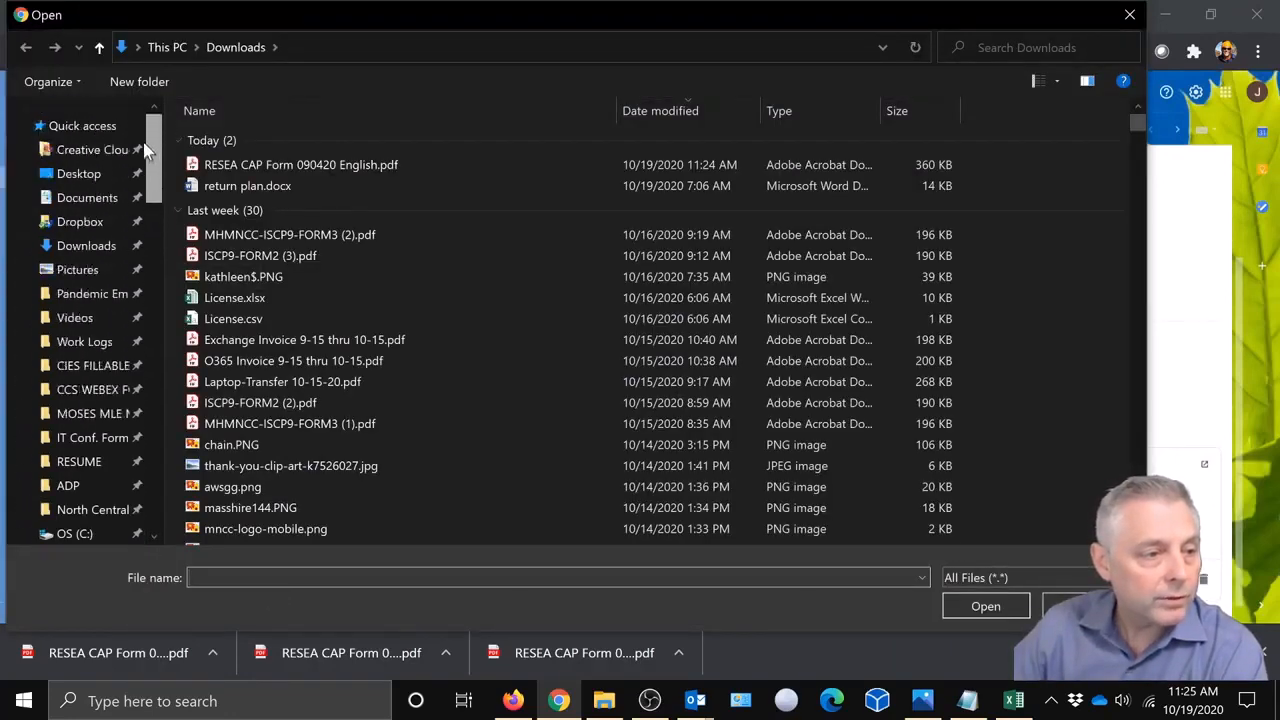
{"action": "left_click", "coordinate": [88, 250]}
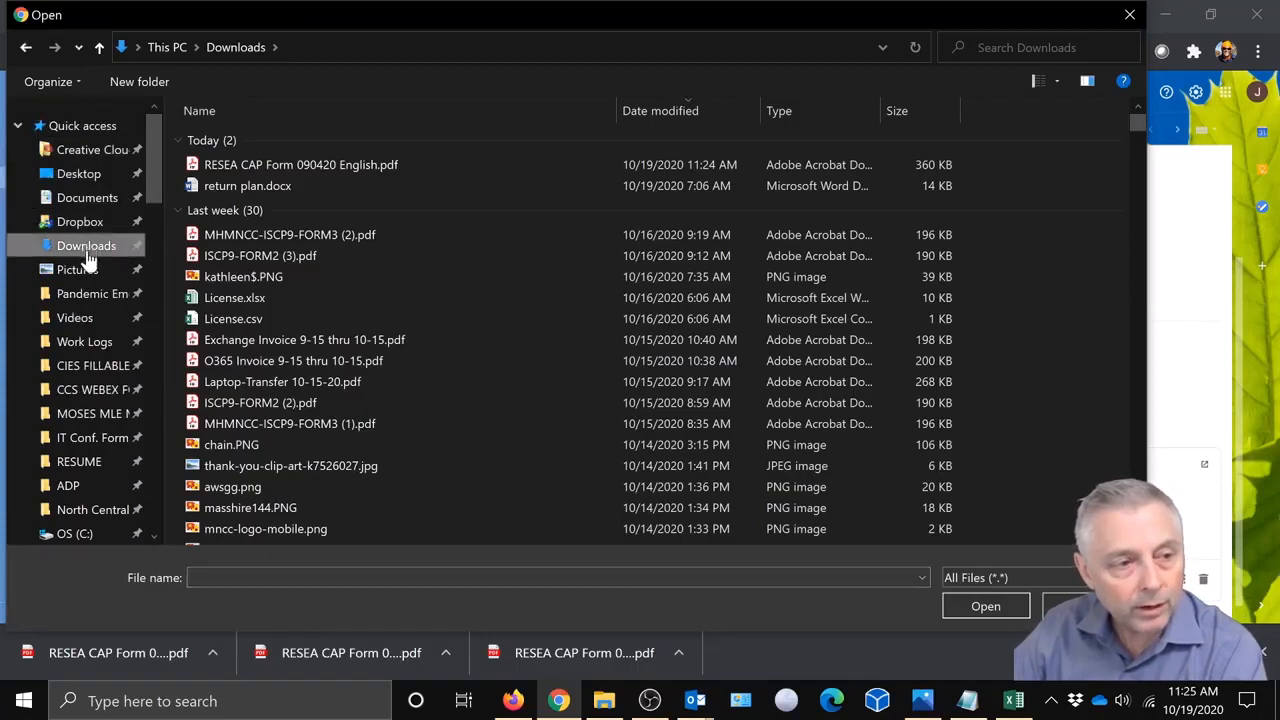
{"action": "left_click", "coordinate": [266, 168]}
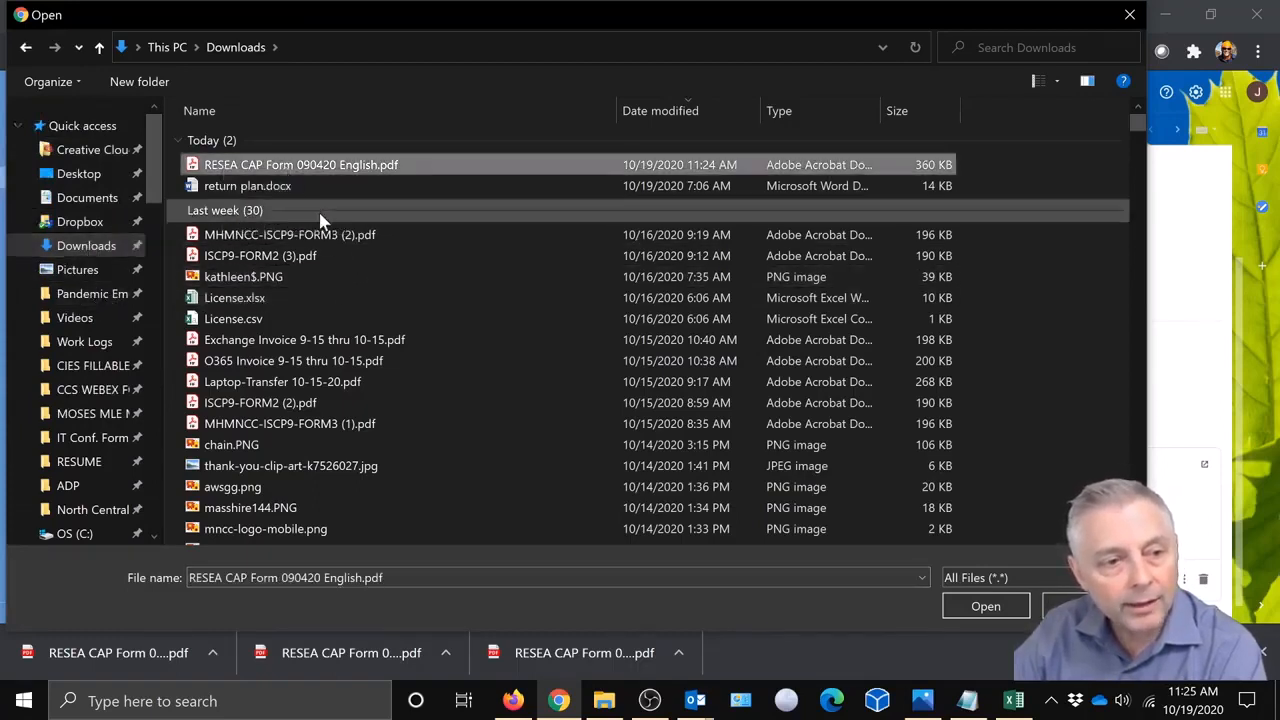
{"action": "left_click", "coordinate": [962, 601]}
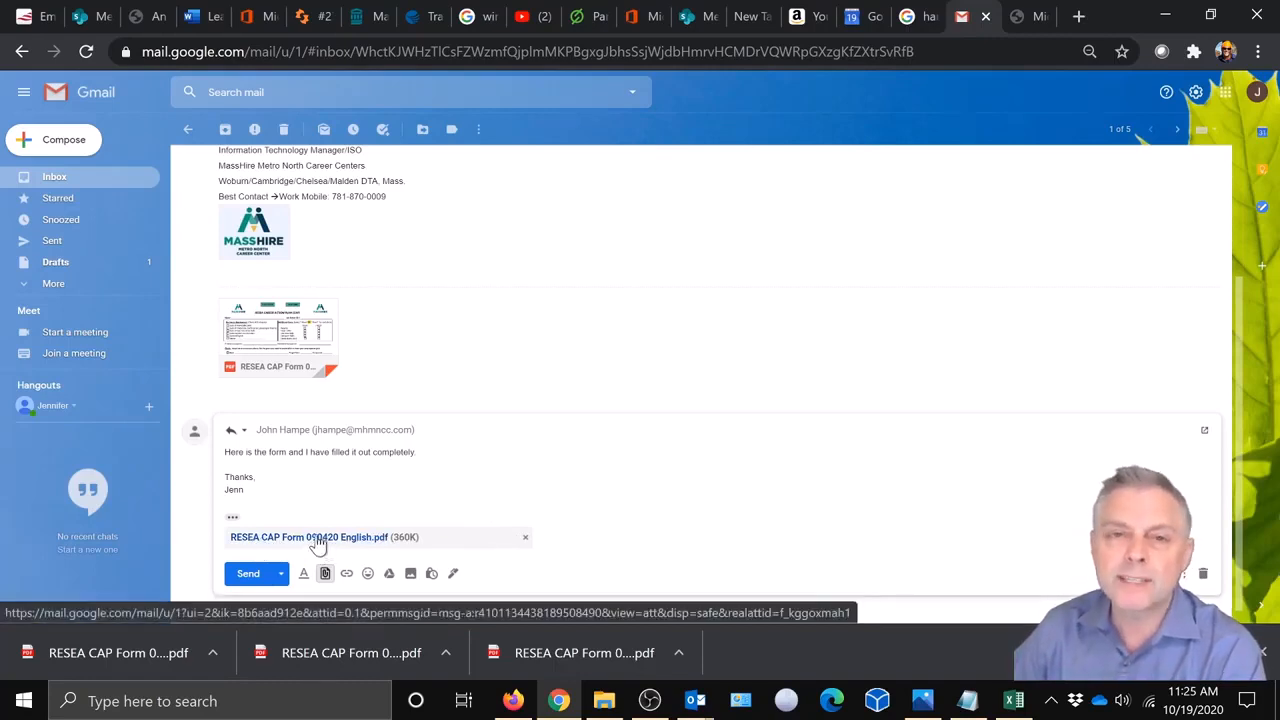
Open the attached RESEA CAP form in Chrome to confirm the ticks, then return to the Career Center Form email.
{"action": "left_click", "coordinate": [318, 541]}
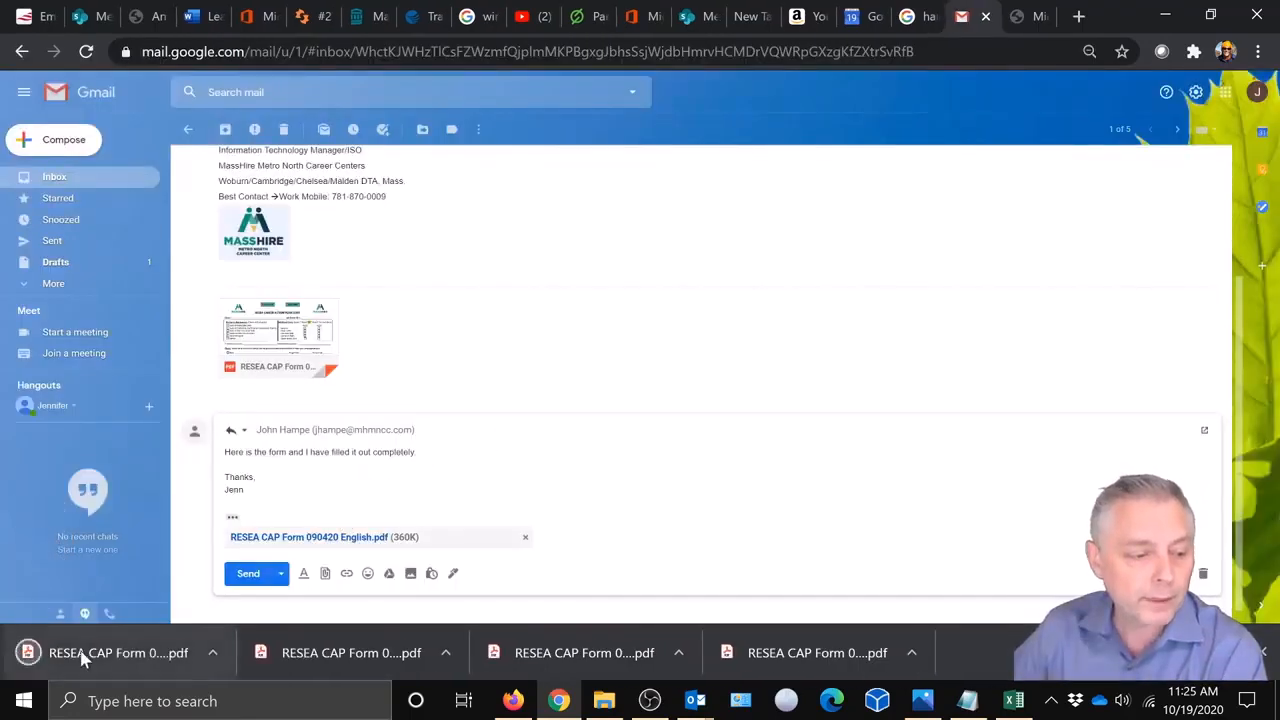
{"action": "left_click", "coordinate": [82, 654]}
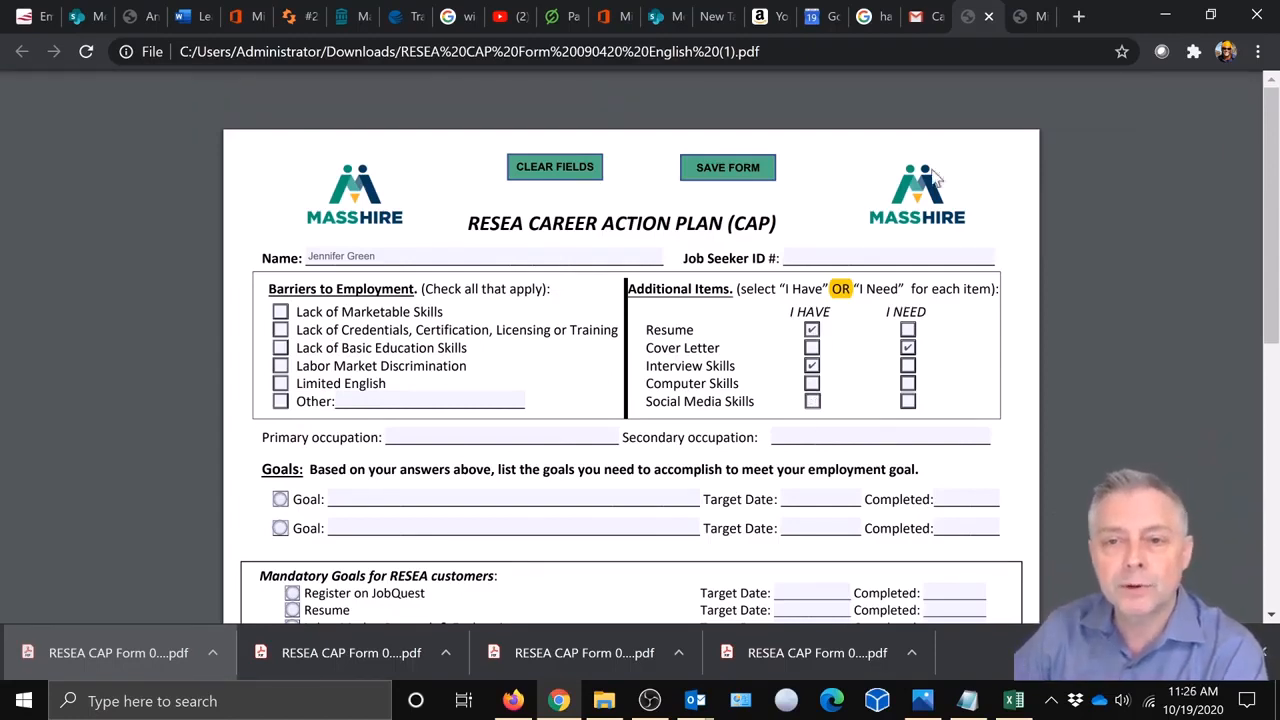
{"action": "left_click", "coordinate": [604, 701]}
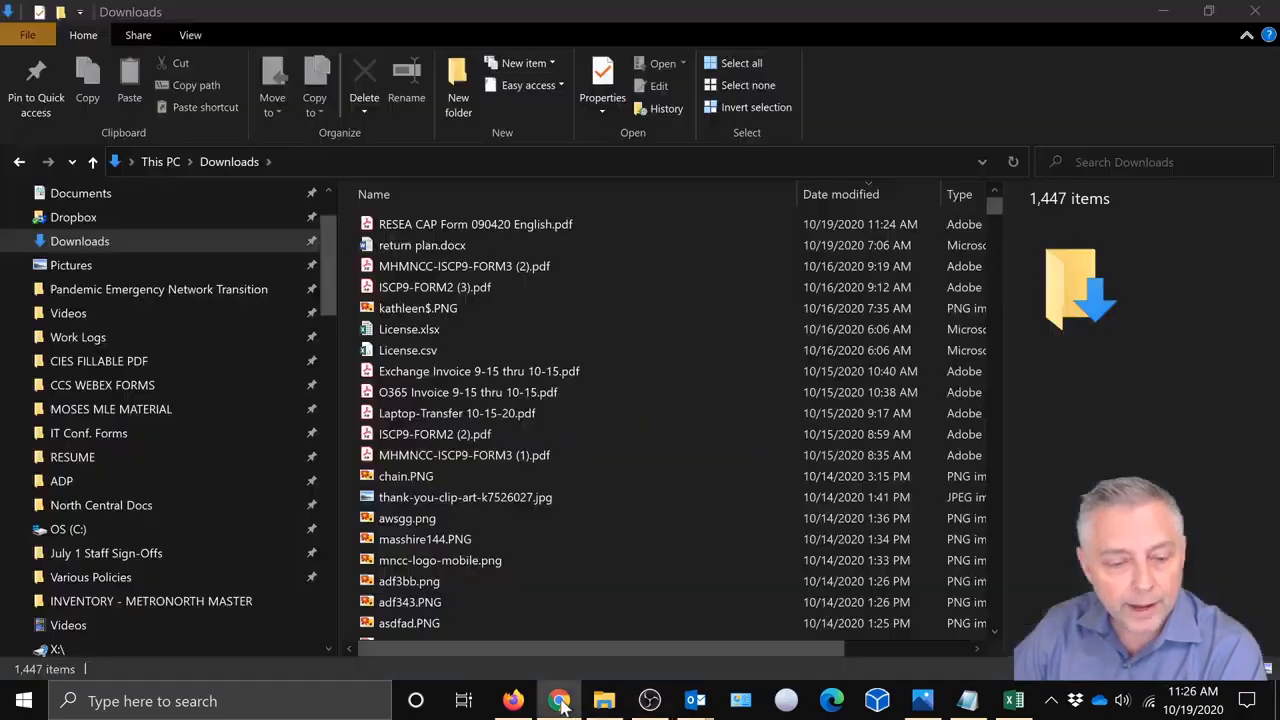
{"action": "left_click", "coordinate": [560, 703]}
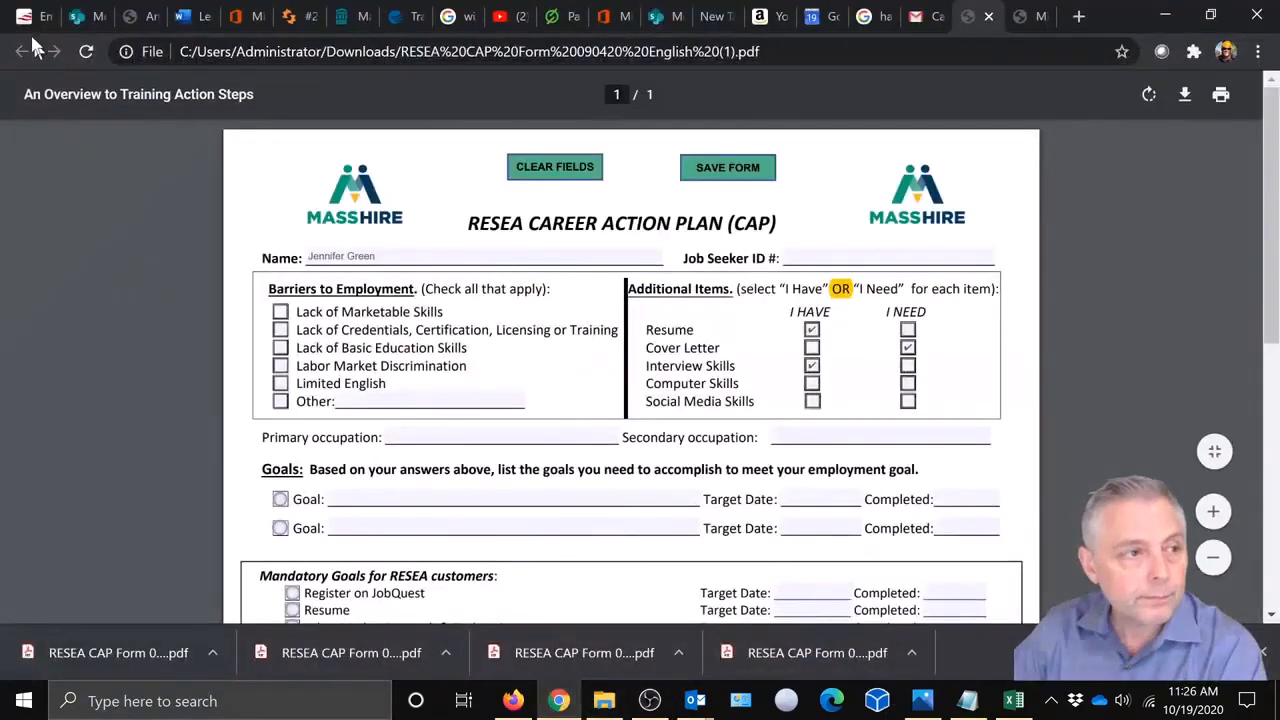
{"action": "left_click", "coordinate": [914, 20]}
{"action": "scroll", "coordinate": [460, 397], "scroll_direction": "up", "scroll_amount": 3}
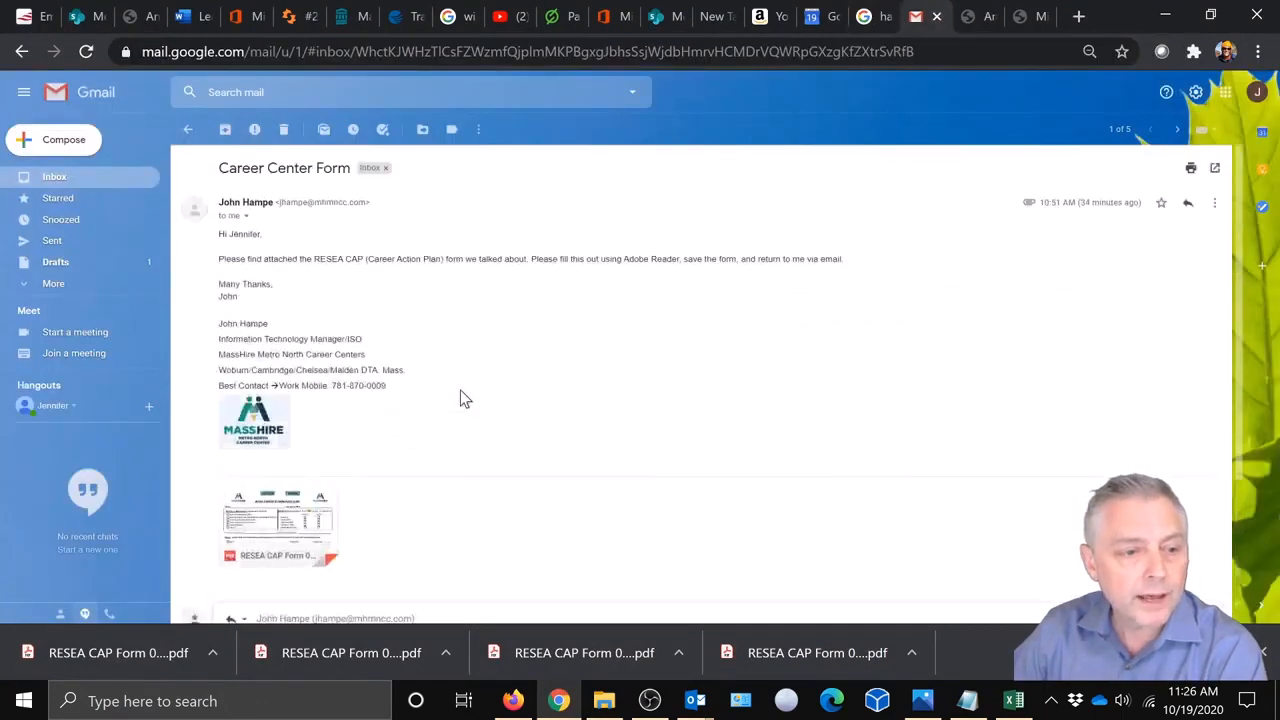